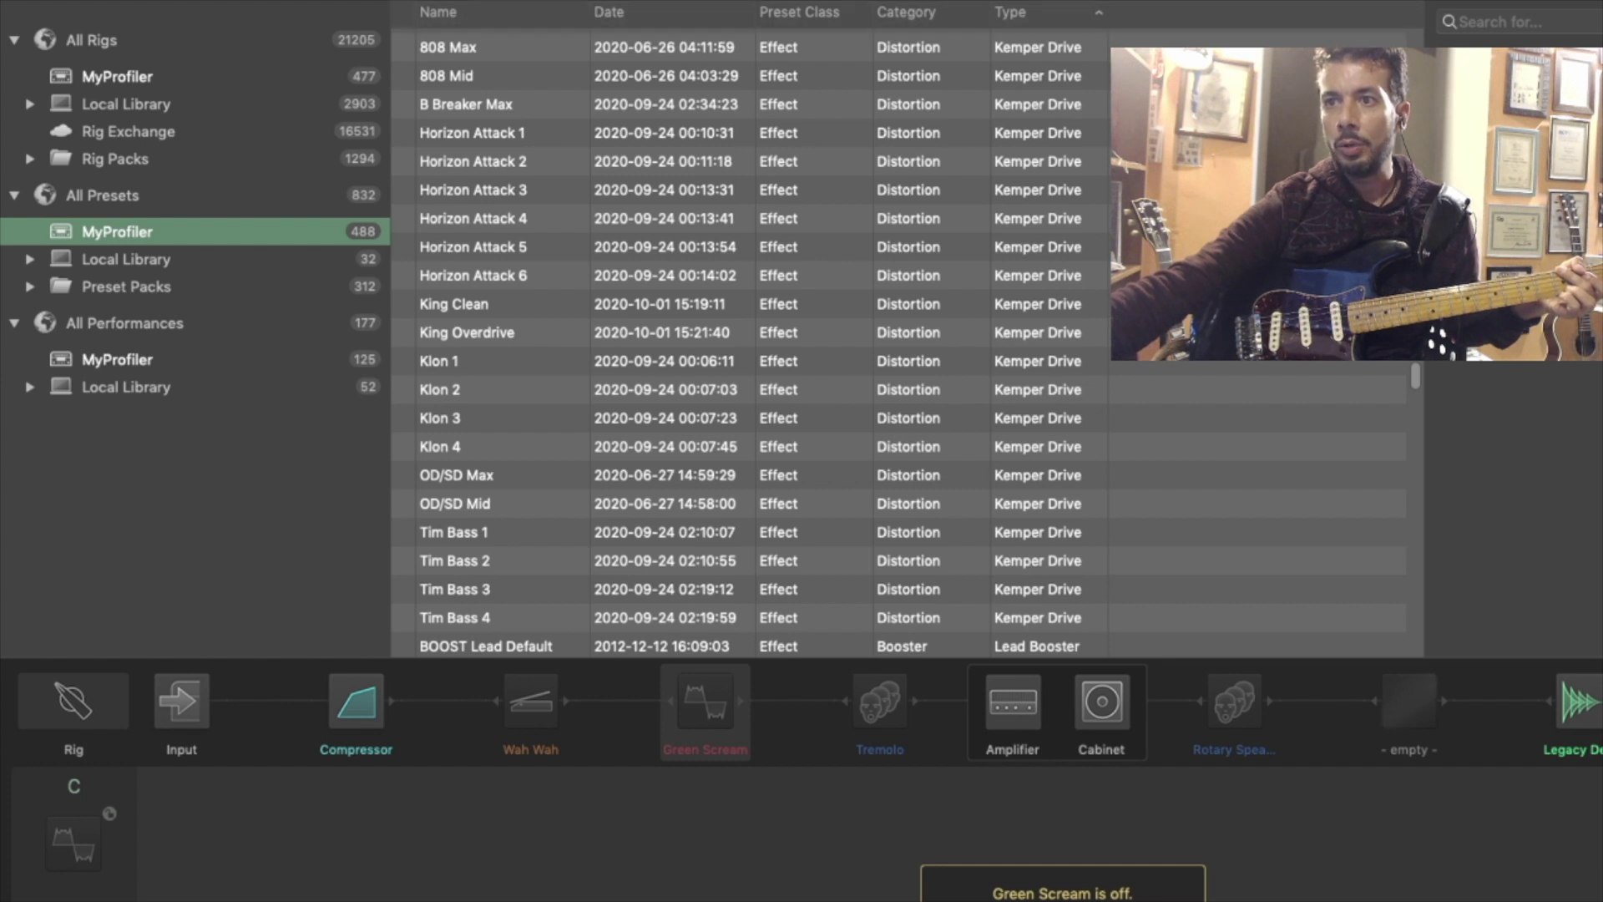
Check the Compressor's settings, and audition the 808 Max, 808 Mid and B Breaker Max presets in the Green Scream slot
click(356, 702)
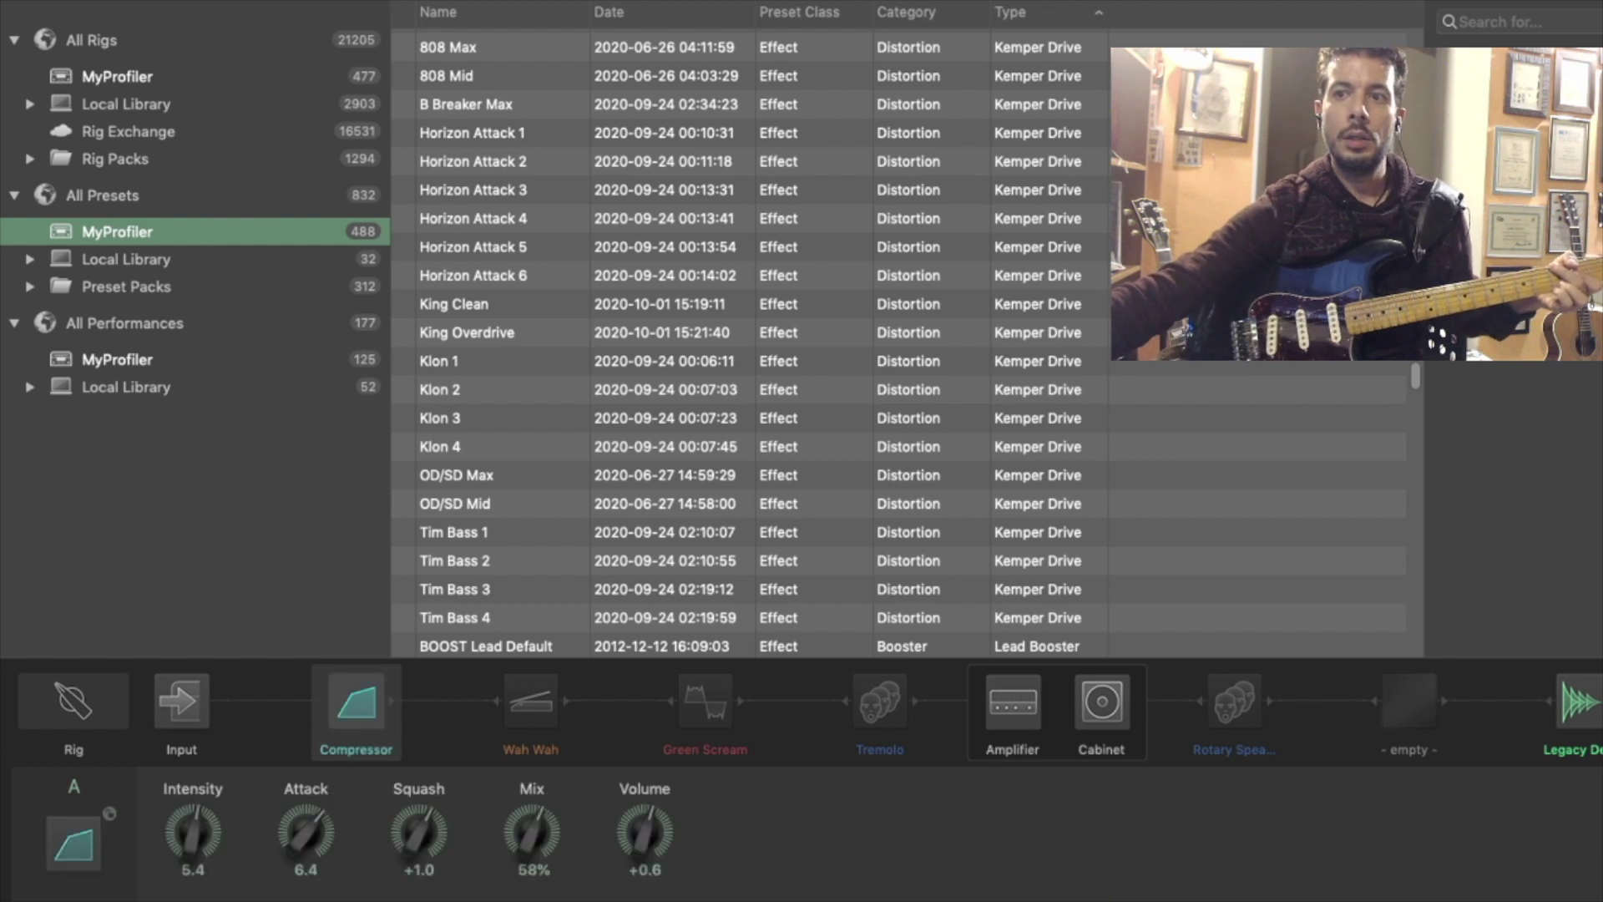
click(706, 710)
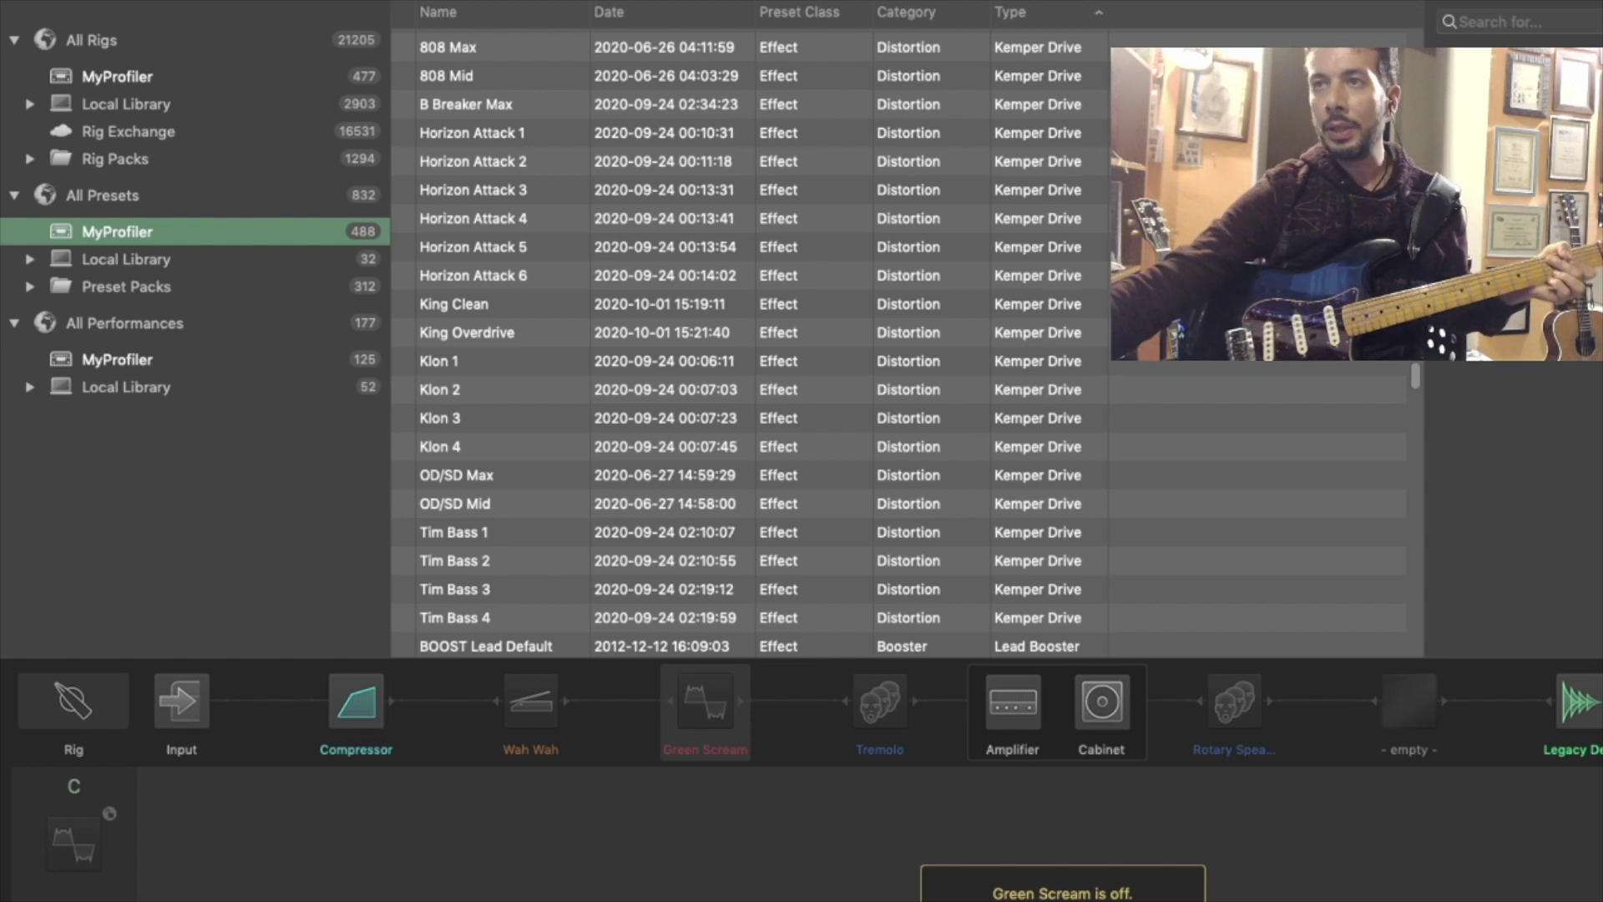
click(447, 47)
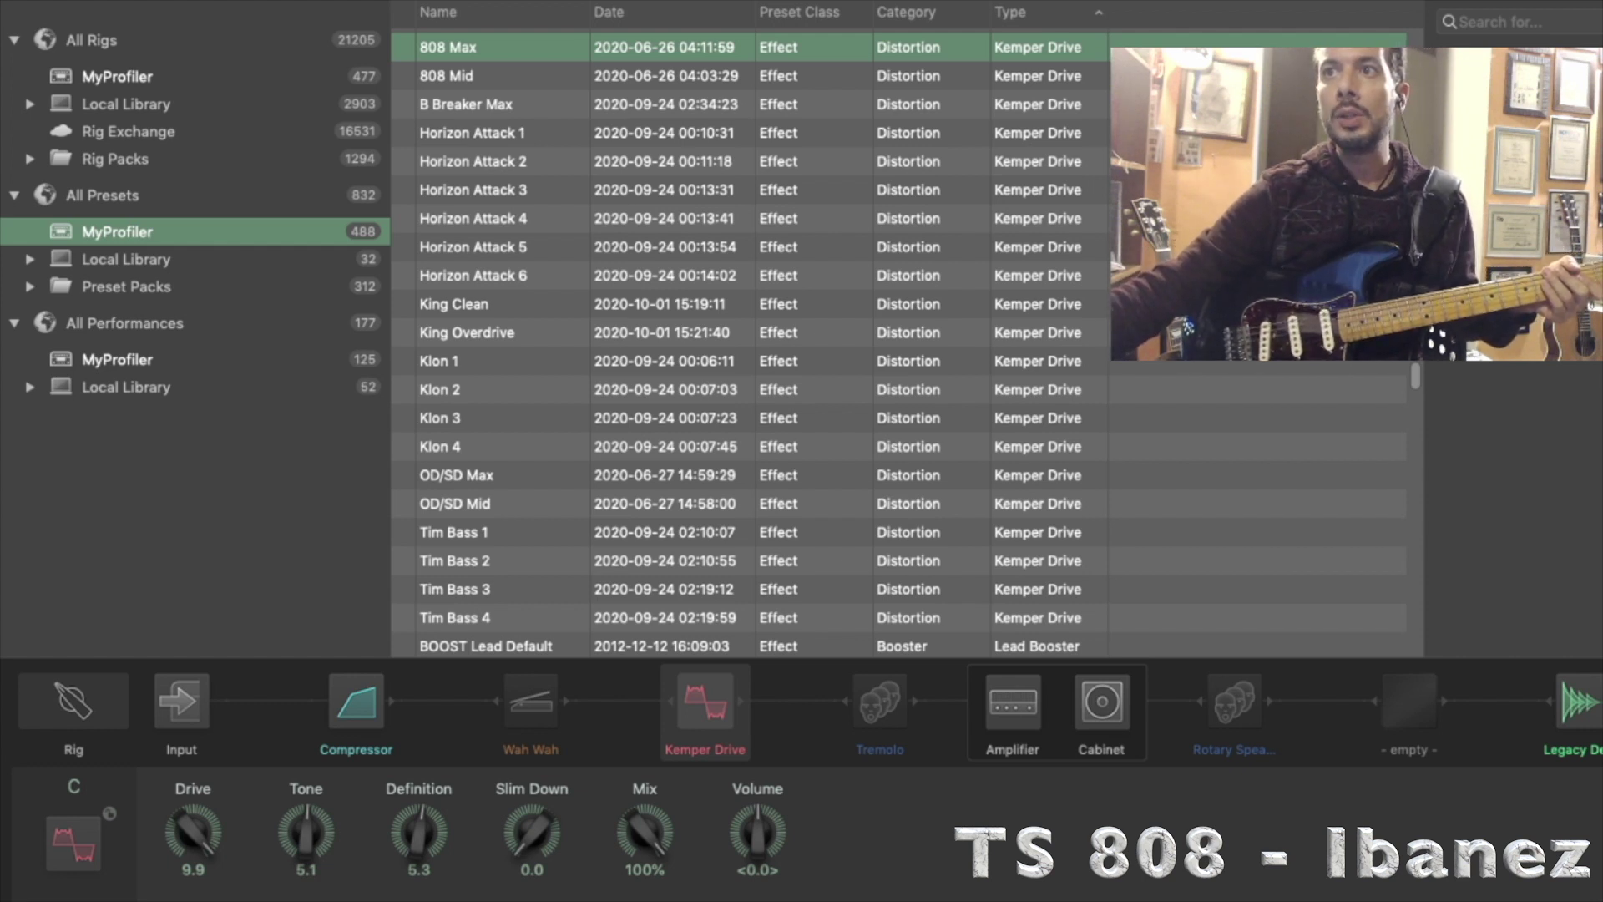
click(447, 76)
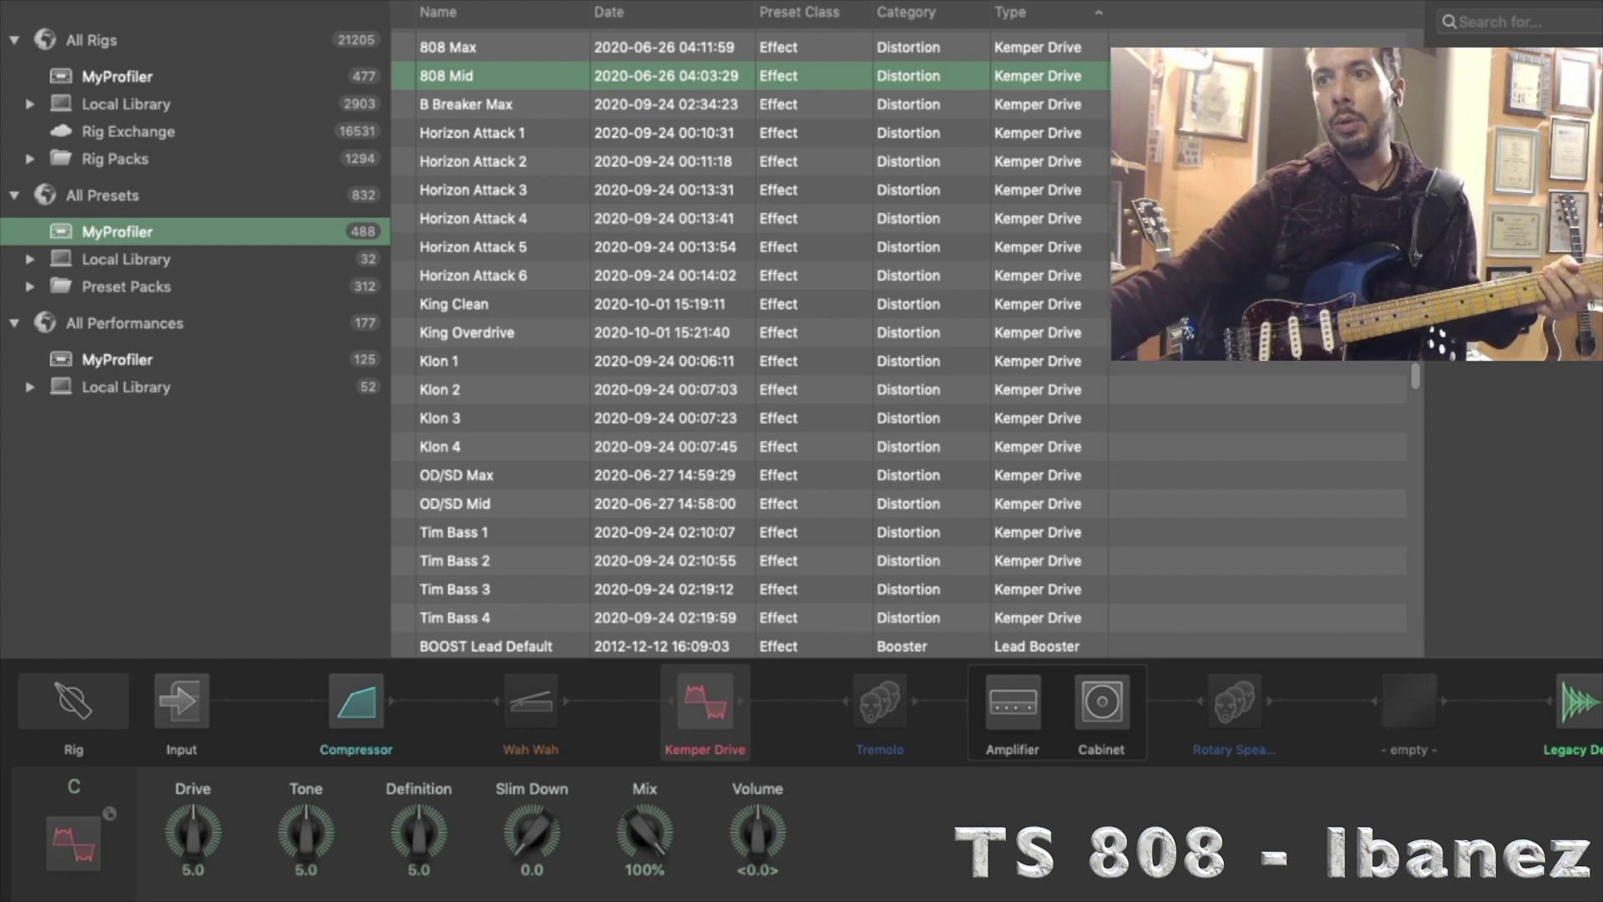
scroll(897, 343, down, 1)
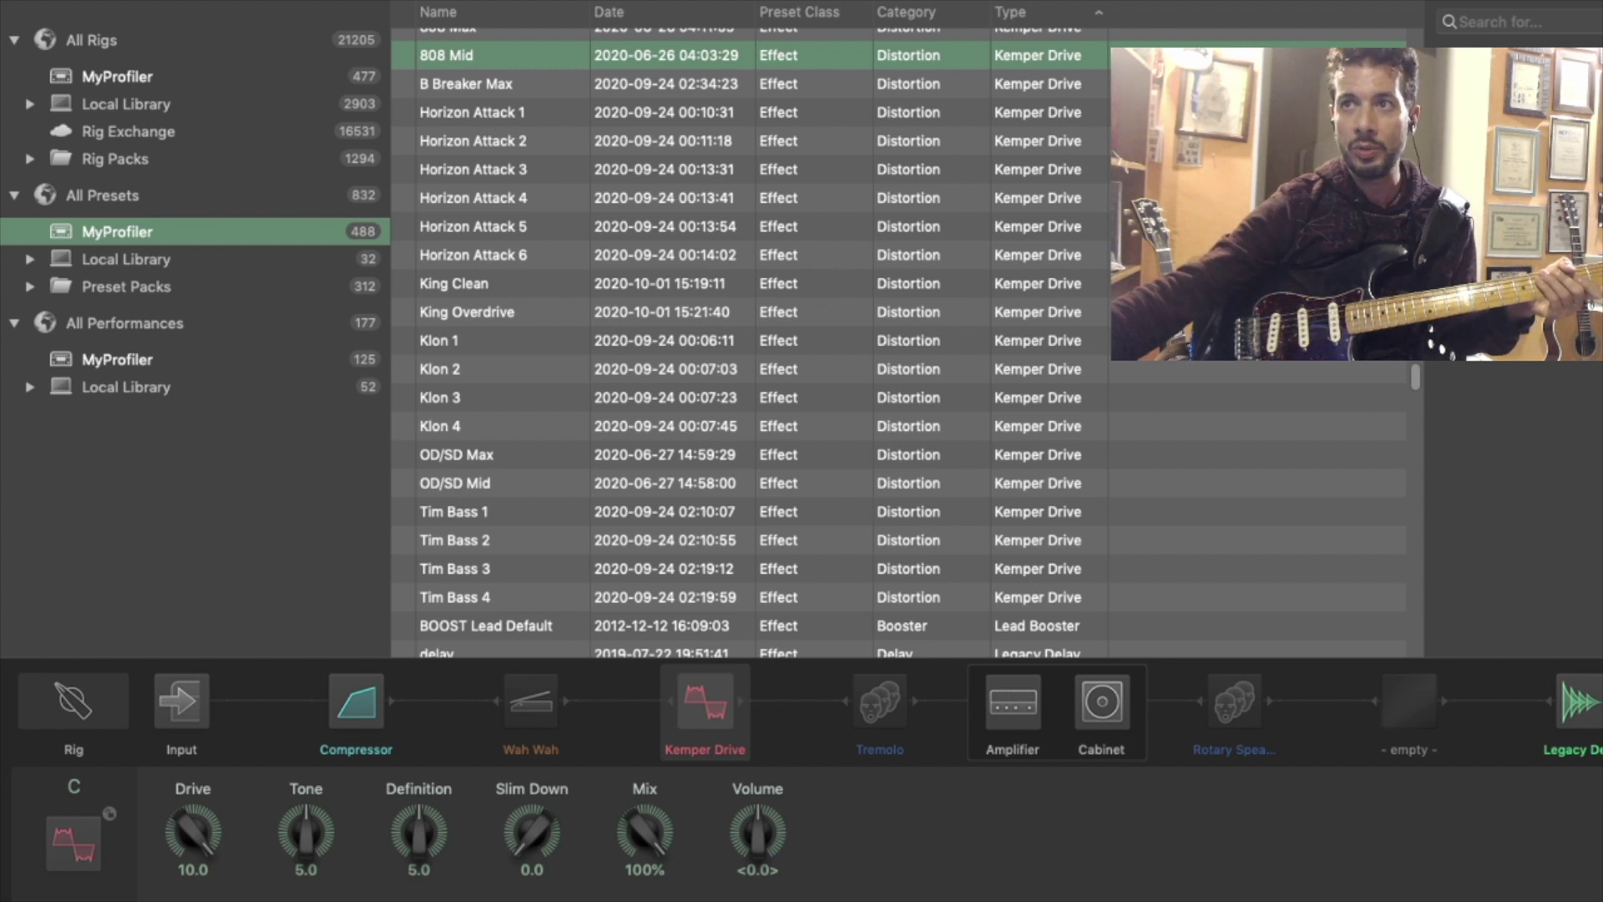
click(473, 83)
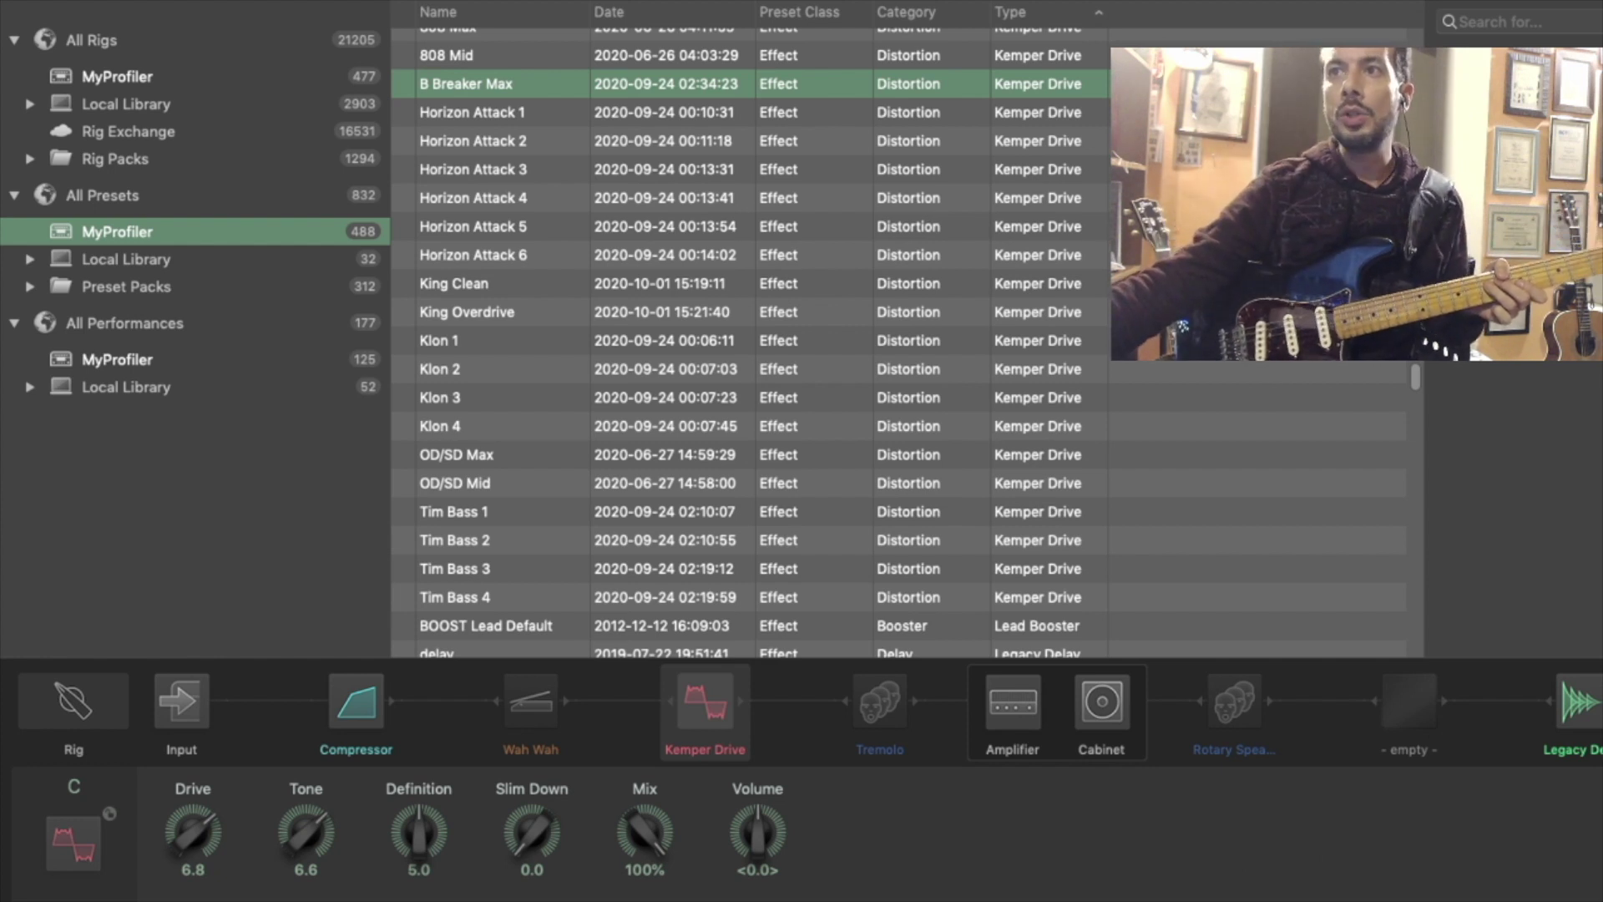
Audition the Kemper Drive presets Horizon Attack 1 through Horizon Attack 6, comparing 4 and 5 a second time
click(472, 112)
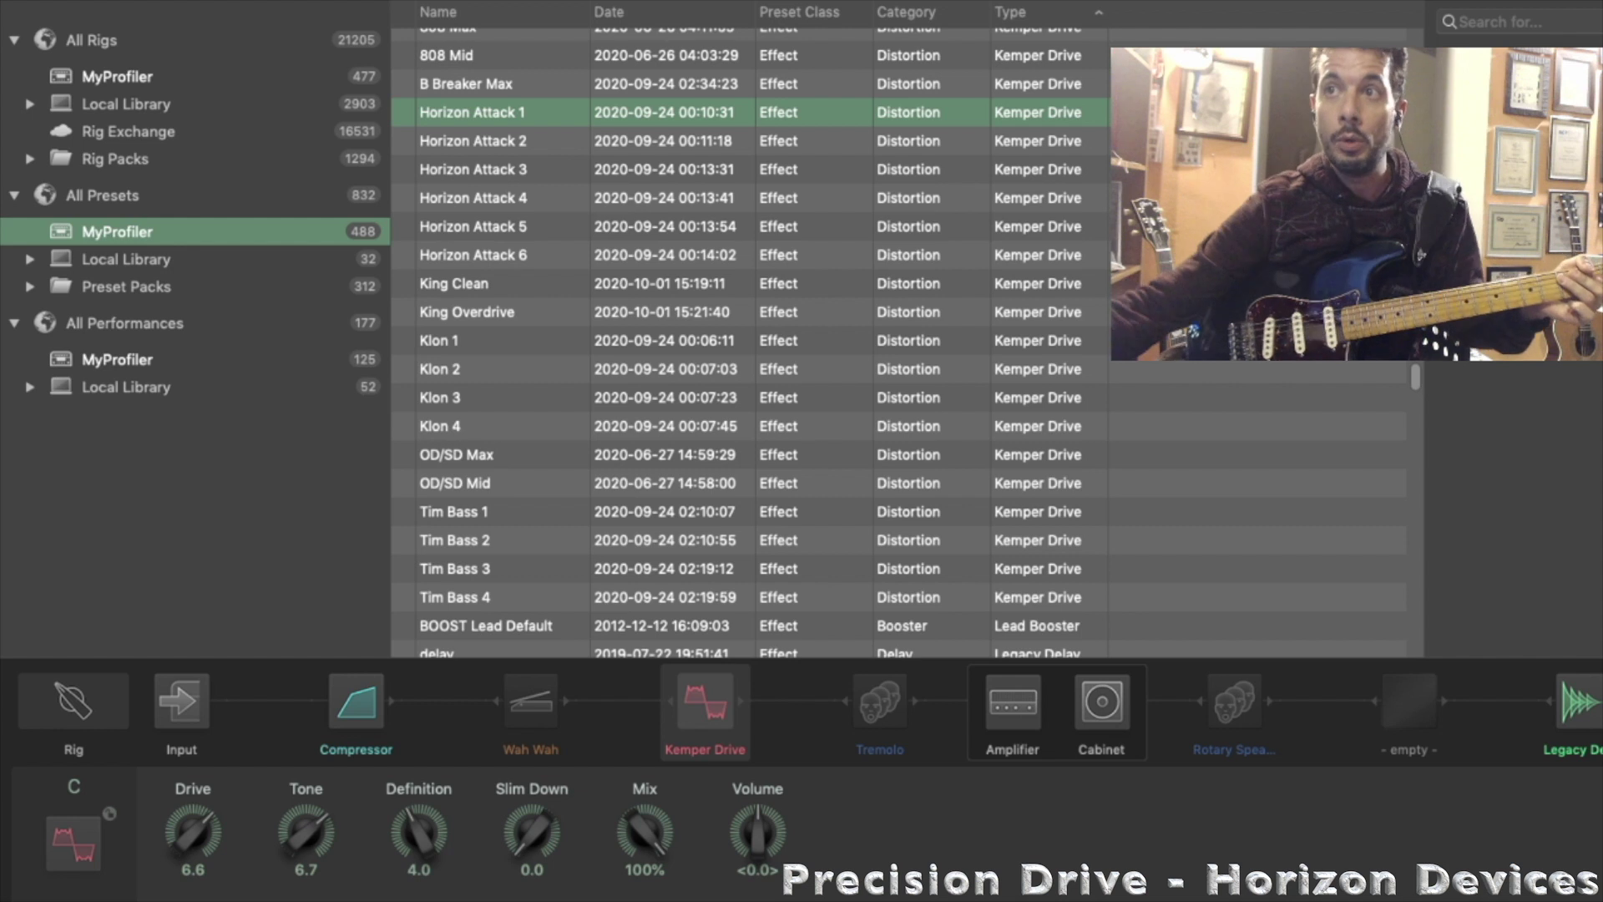
click(472, 141)
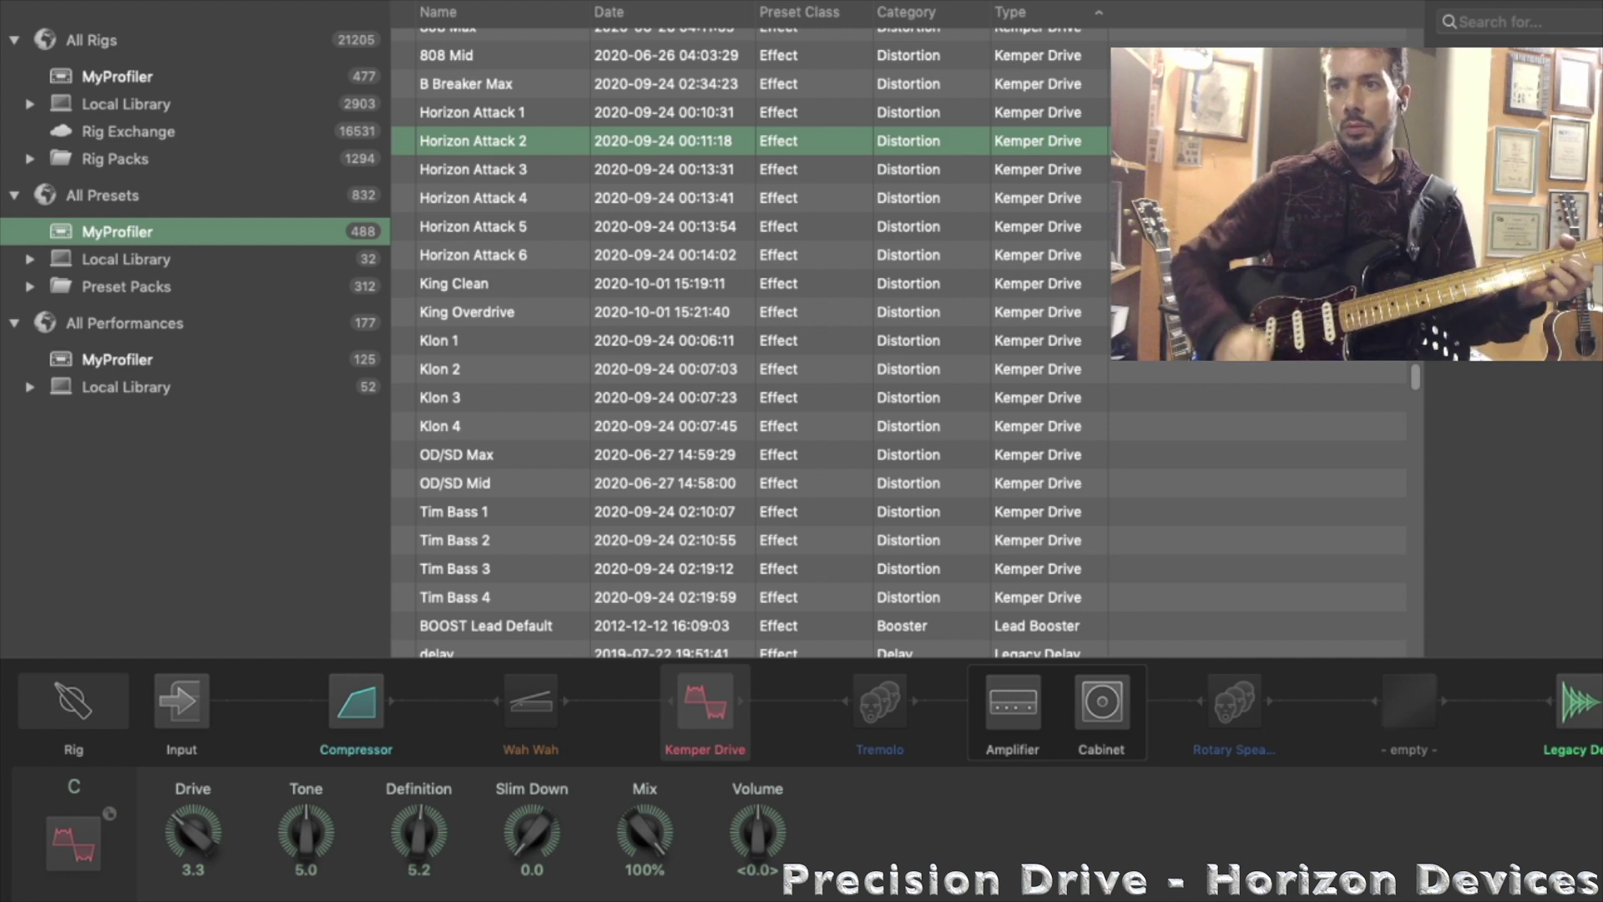
scroll(898, 344, up, 1)
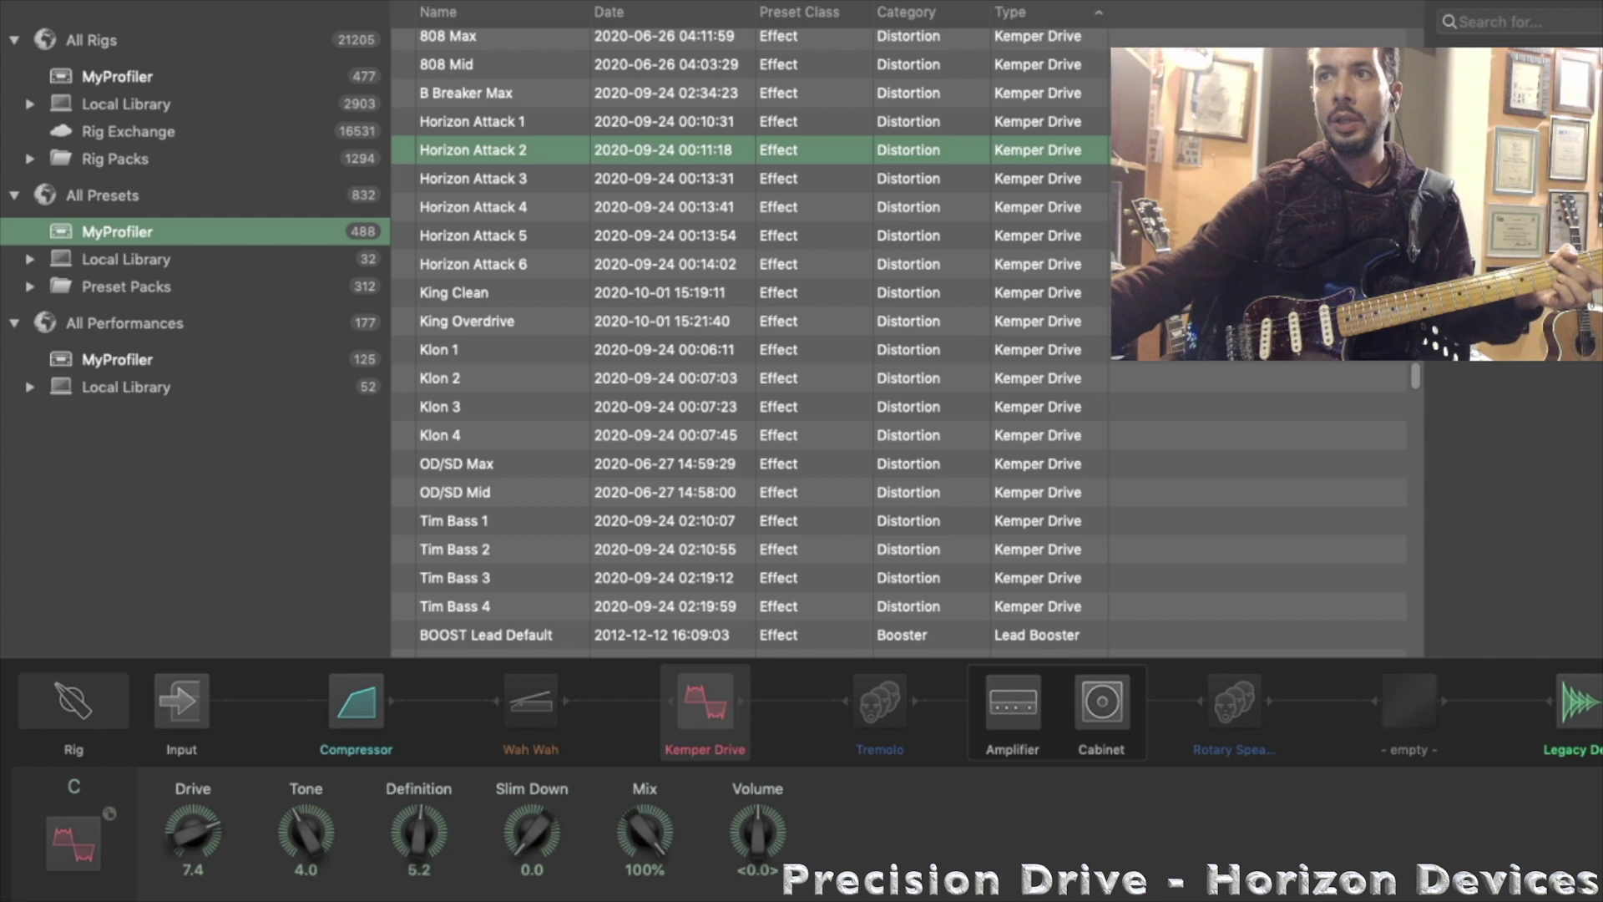
click(472, 178)
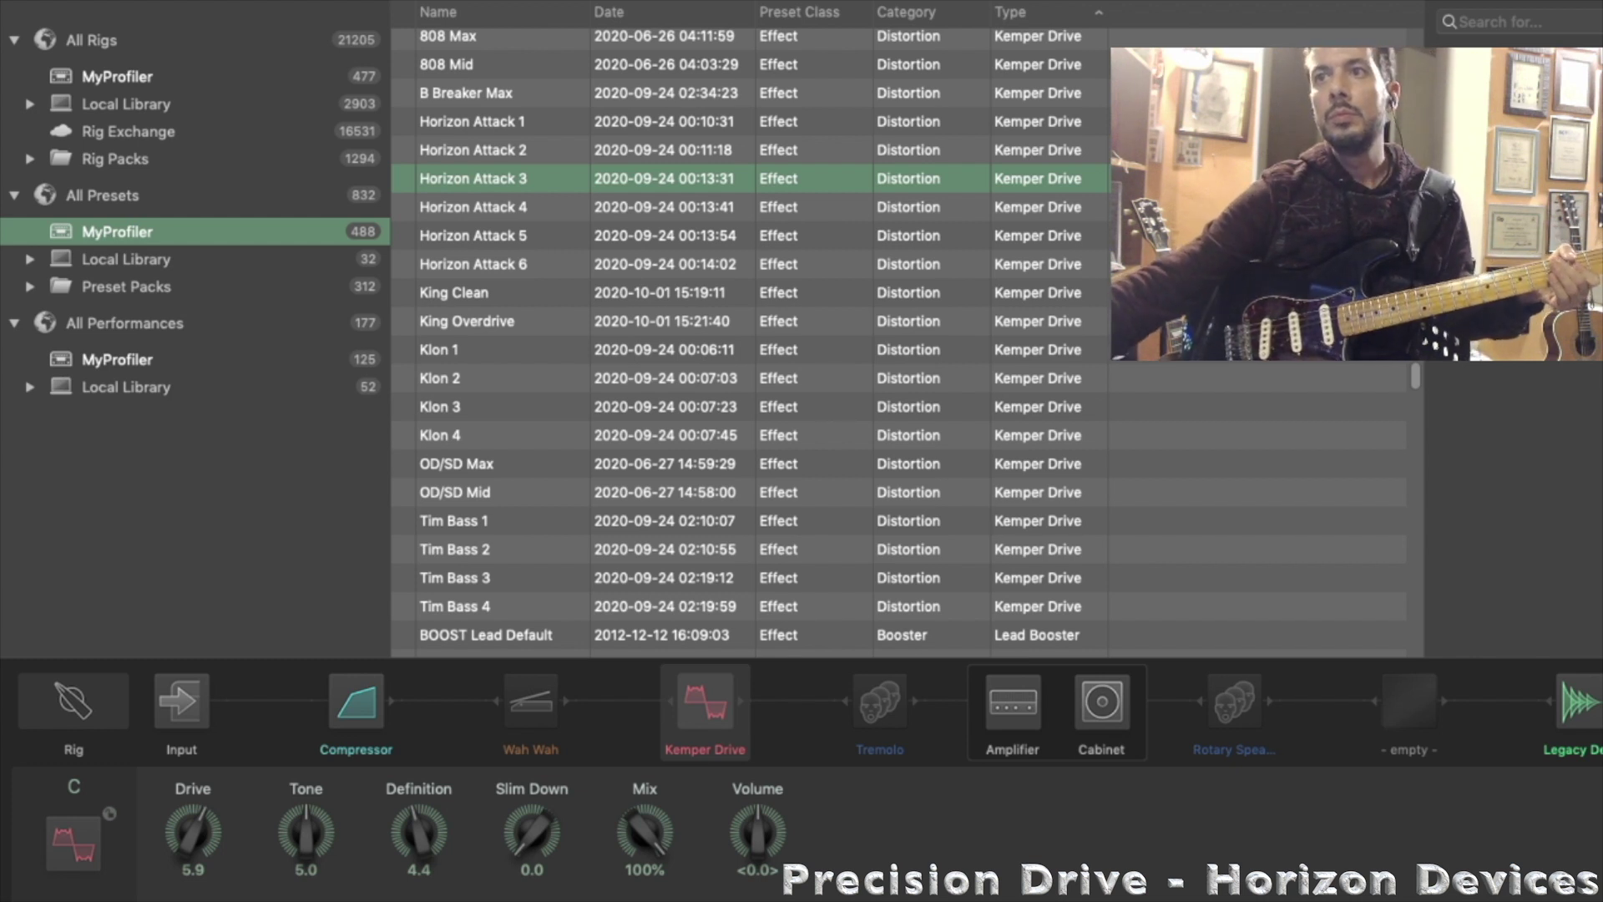
click(473, 207)
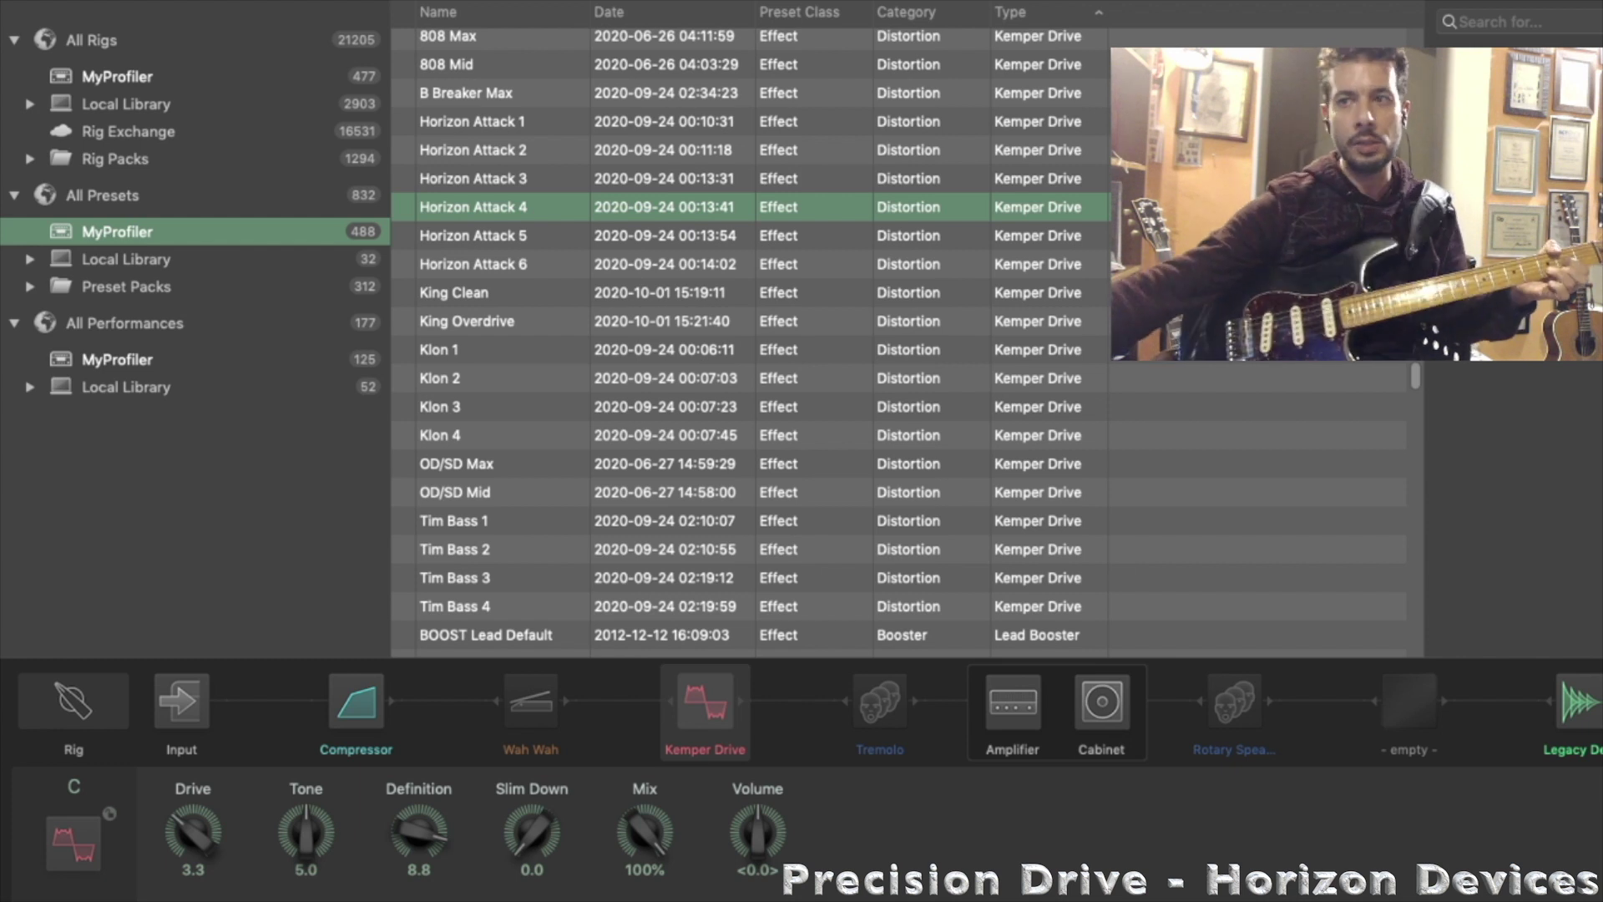
click(474, 235)
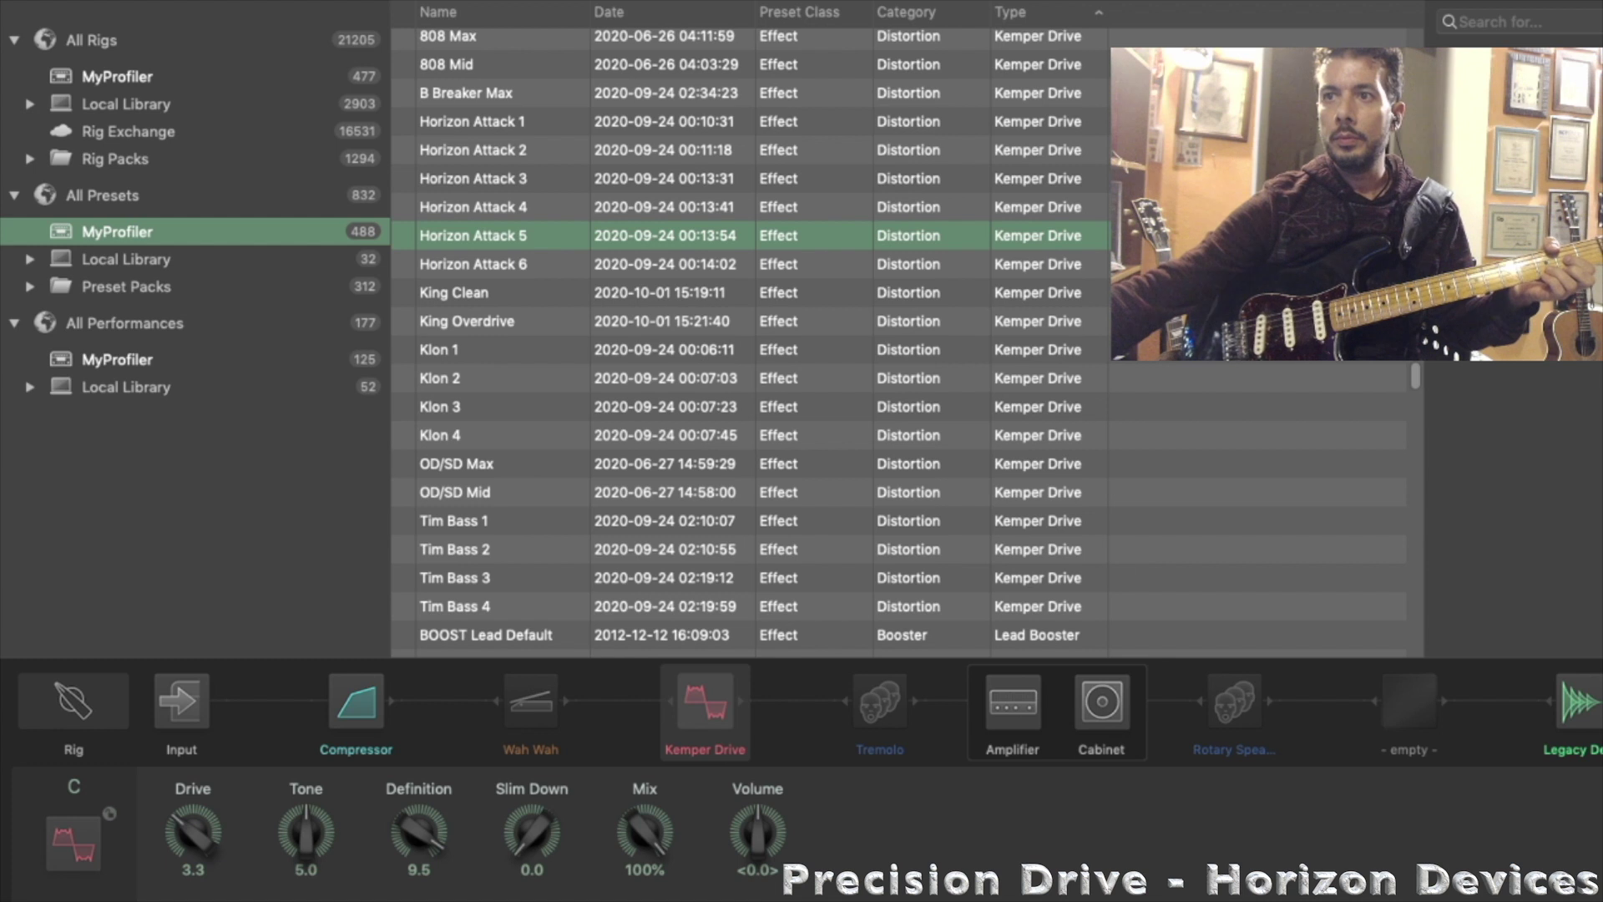
click(473, 207)
click(474, 236)
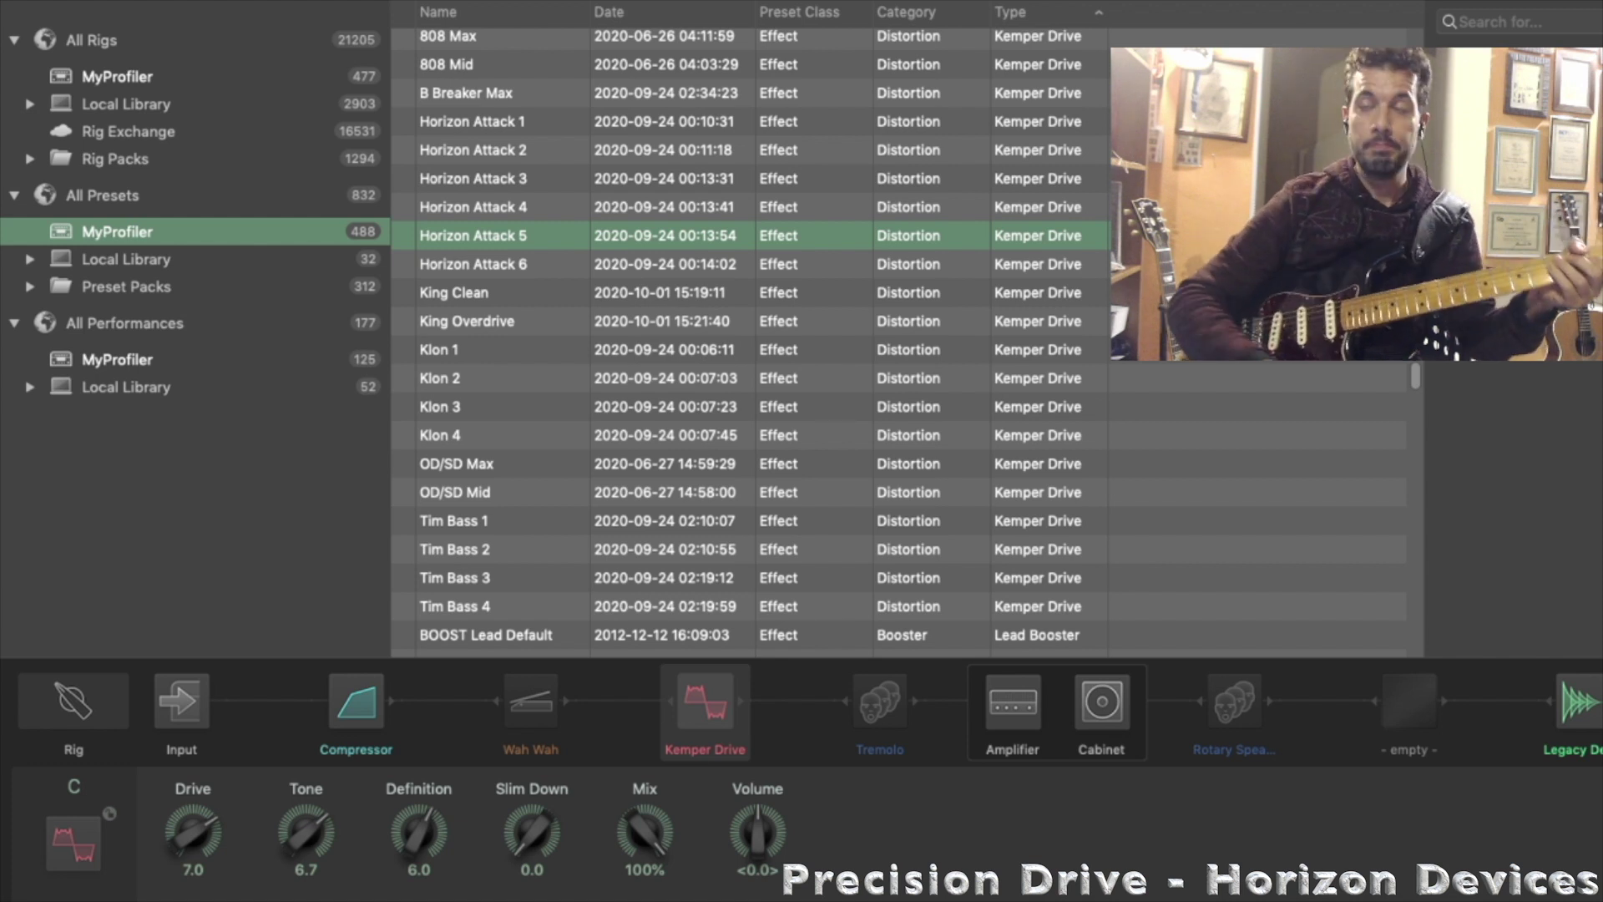
click(473, 264)
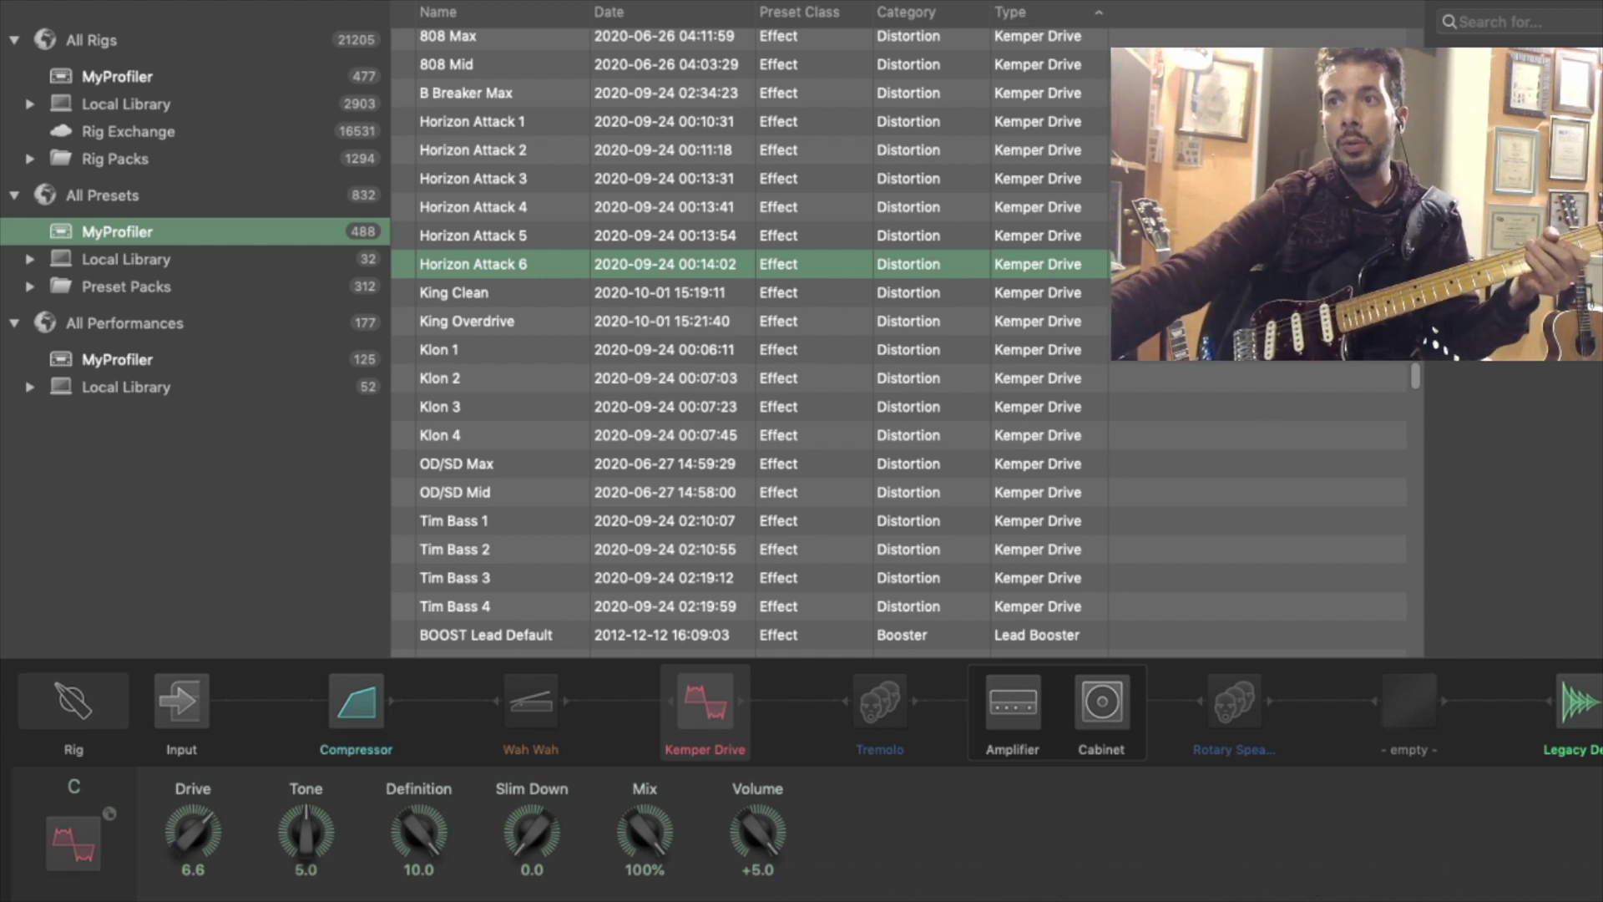
Audition the King Clean and King Overdrive presets, followed by Klon 1 through Klon 4, in the Kemper Drive slot
click(454, 293)
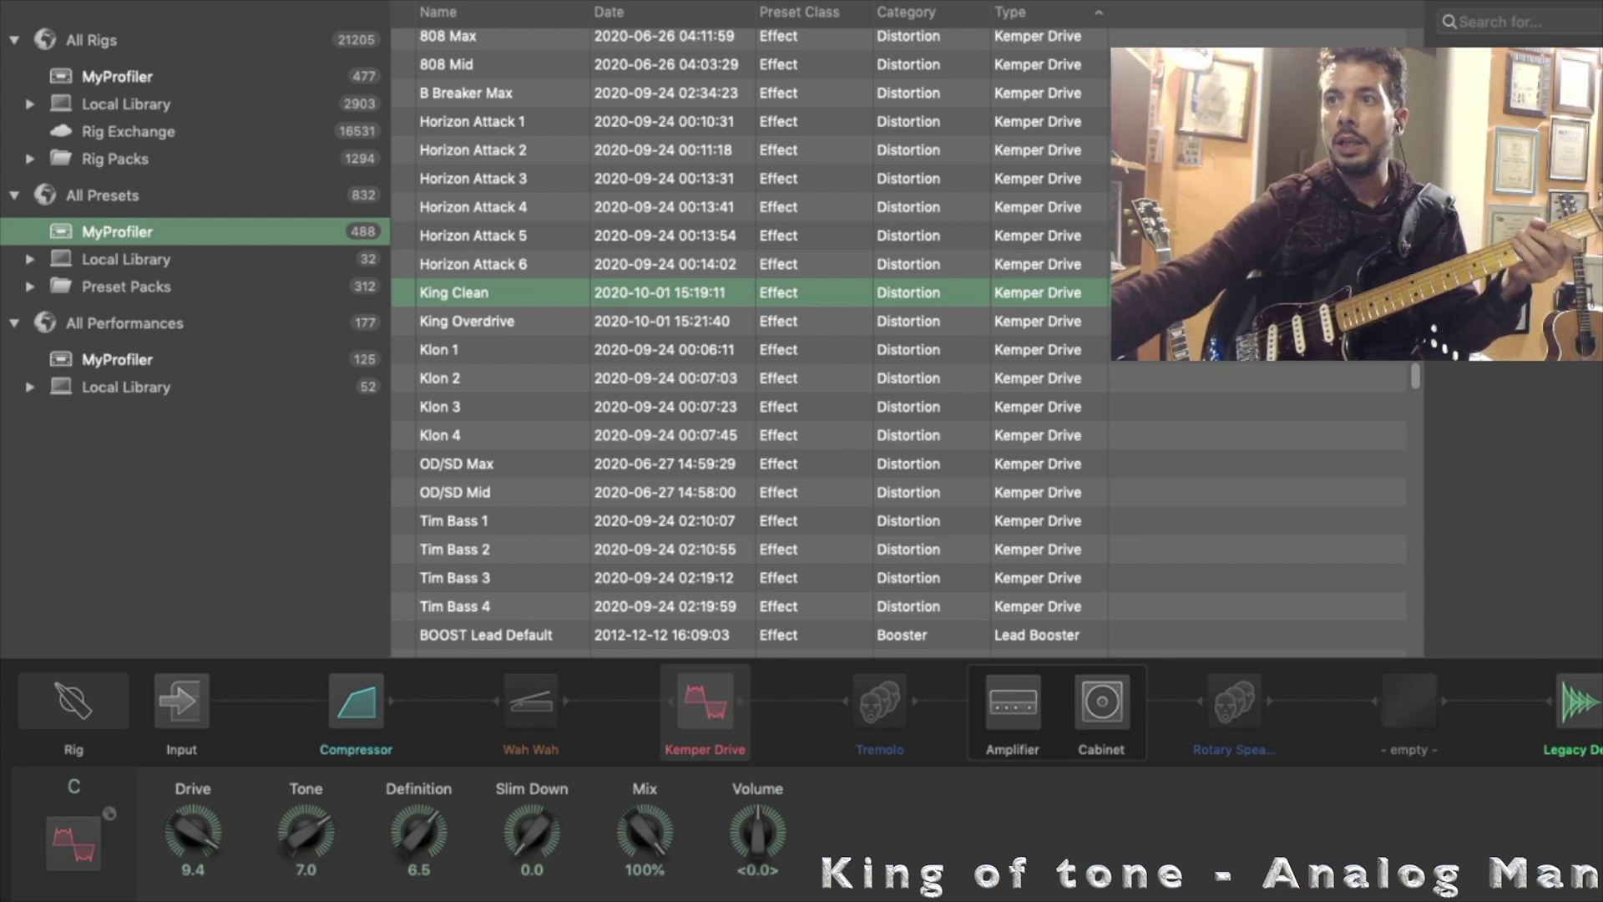
click(467, 321)
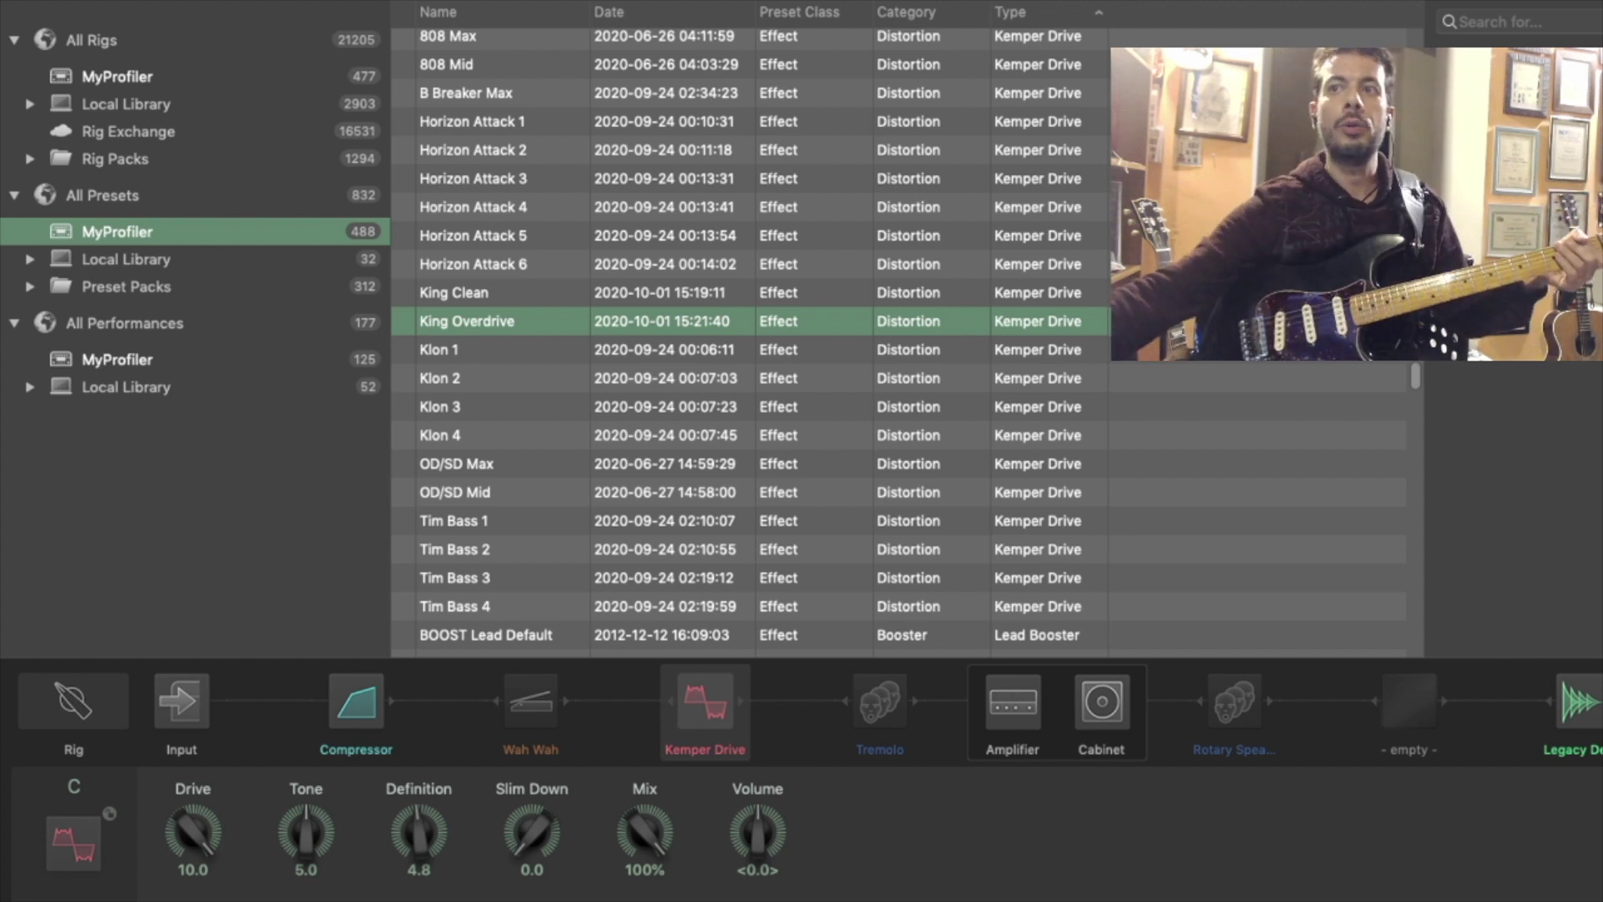
click(439, 349)
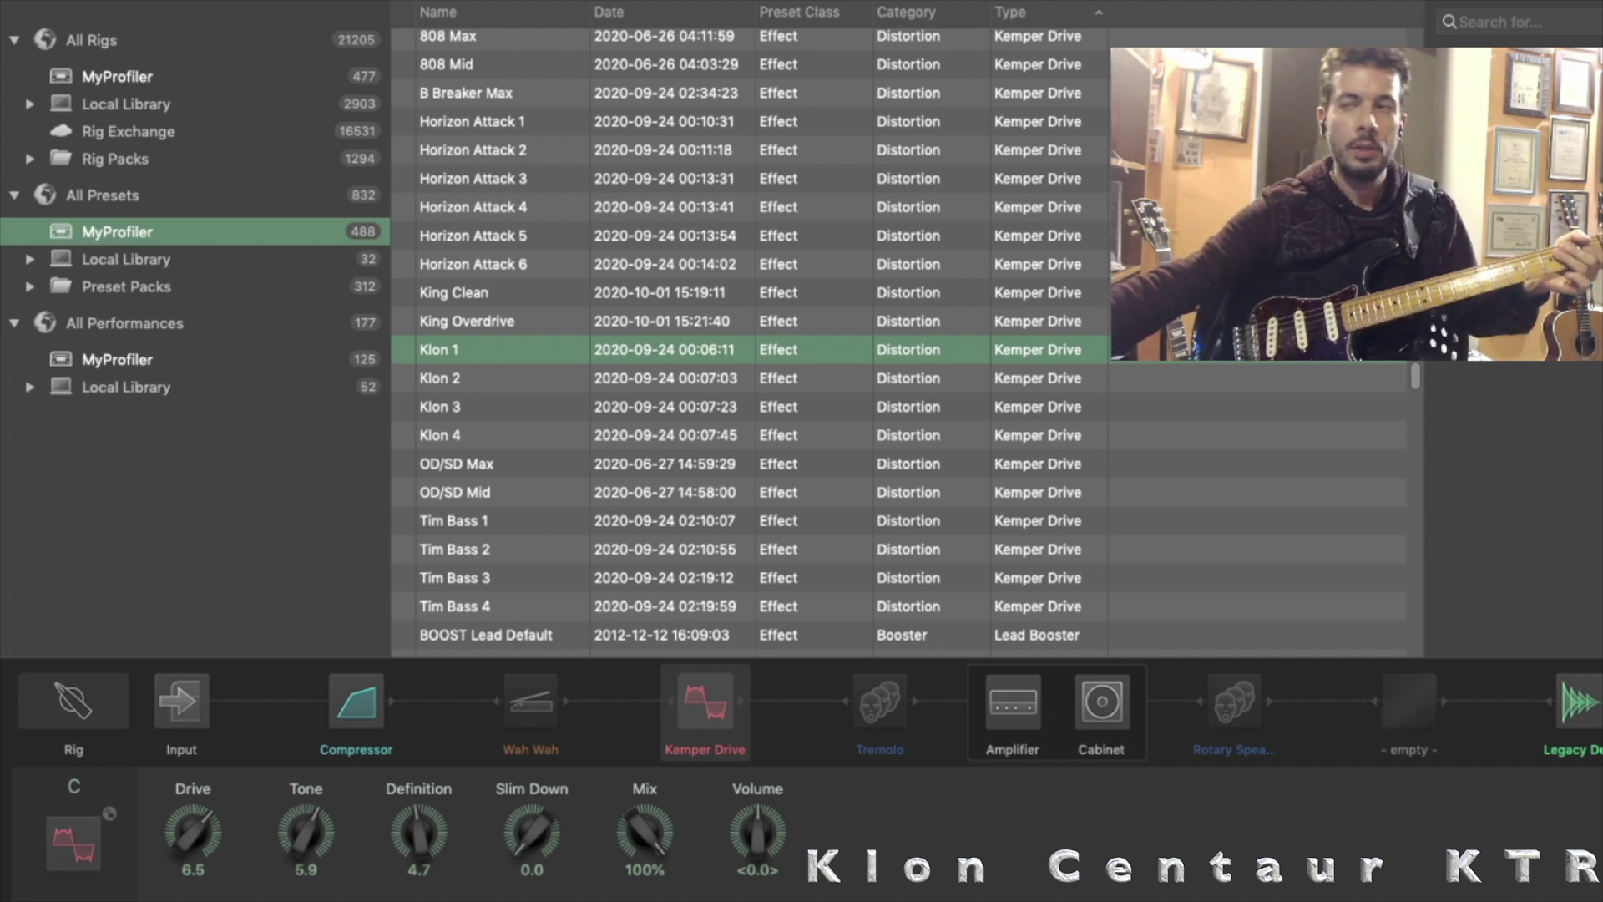
click(439, 378)
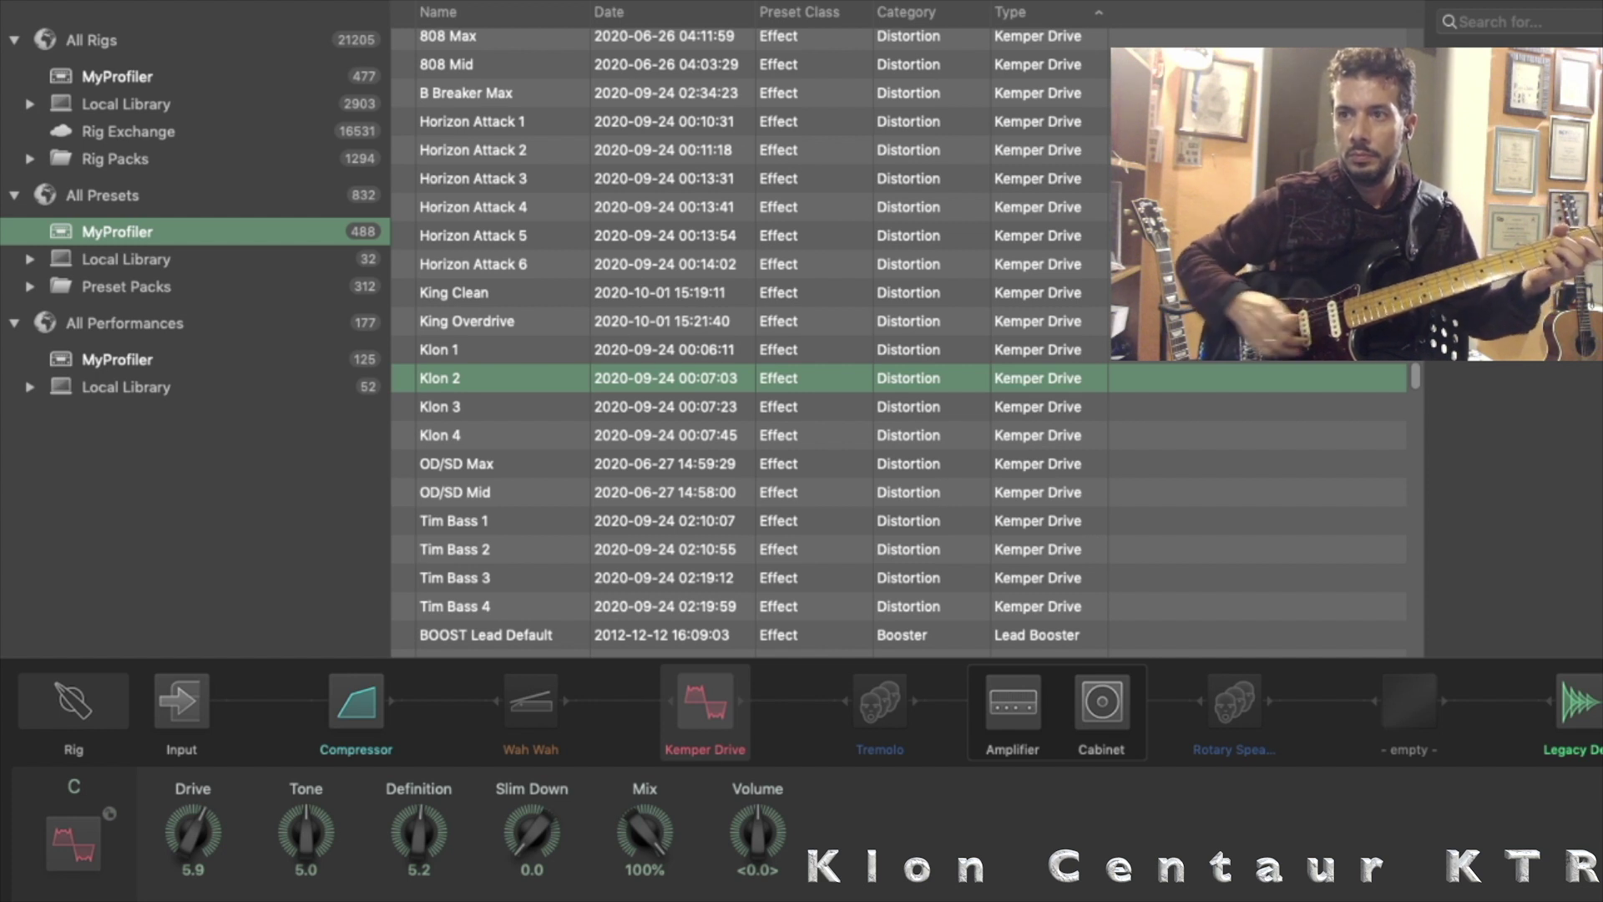
click(440, 407)
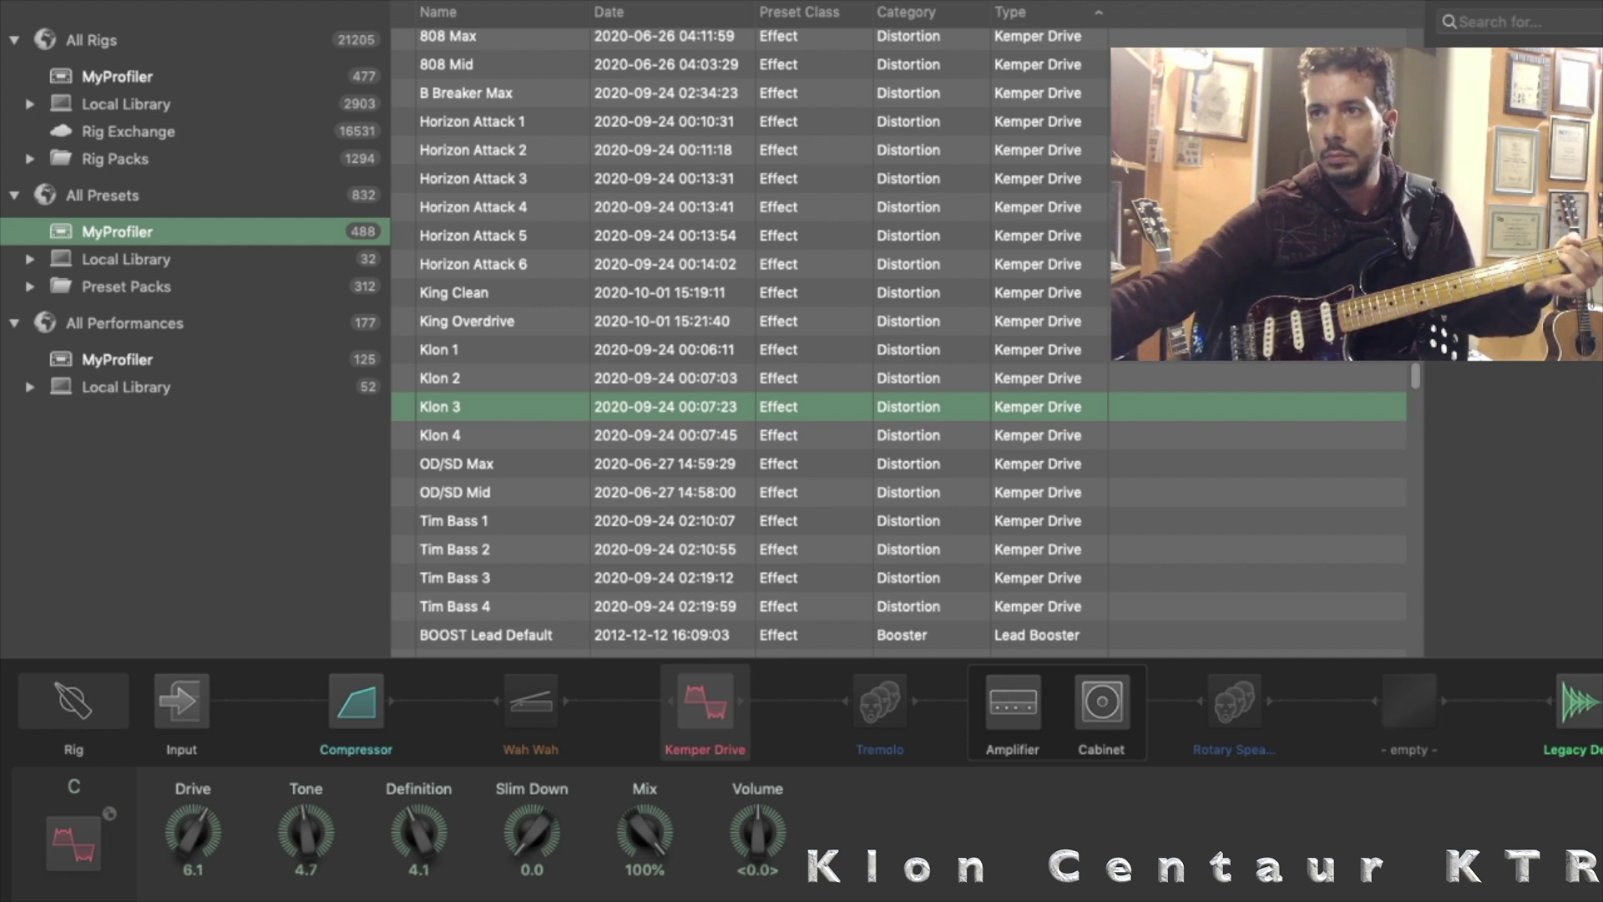
click(440, 435)
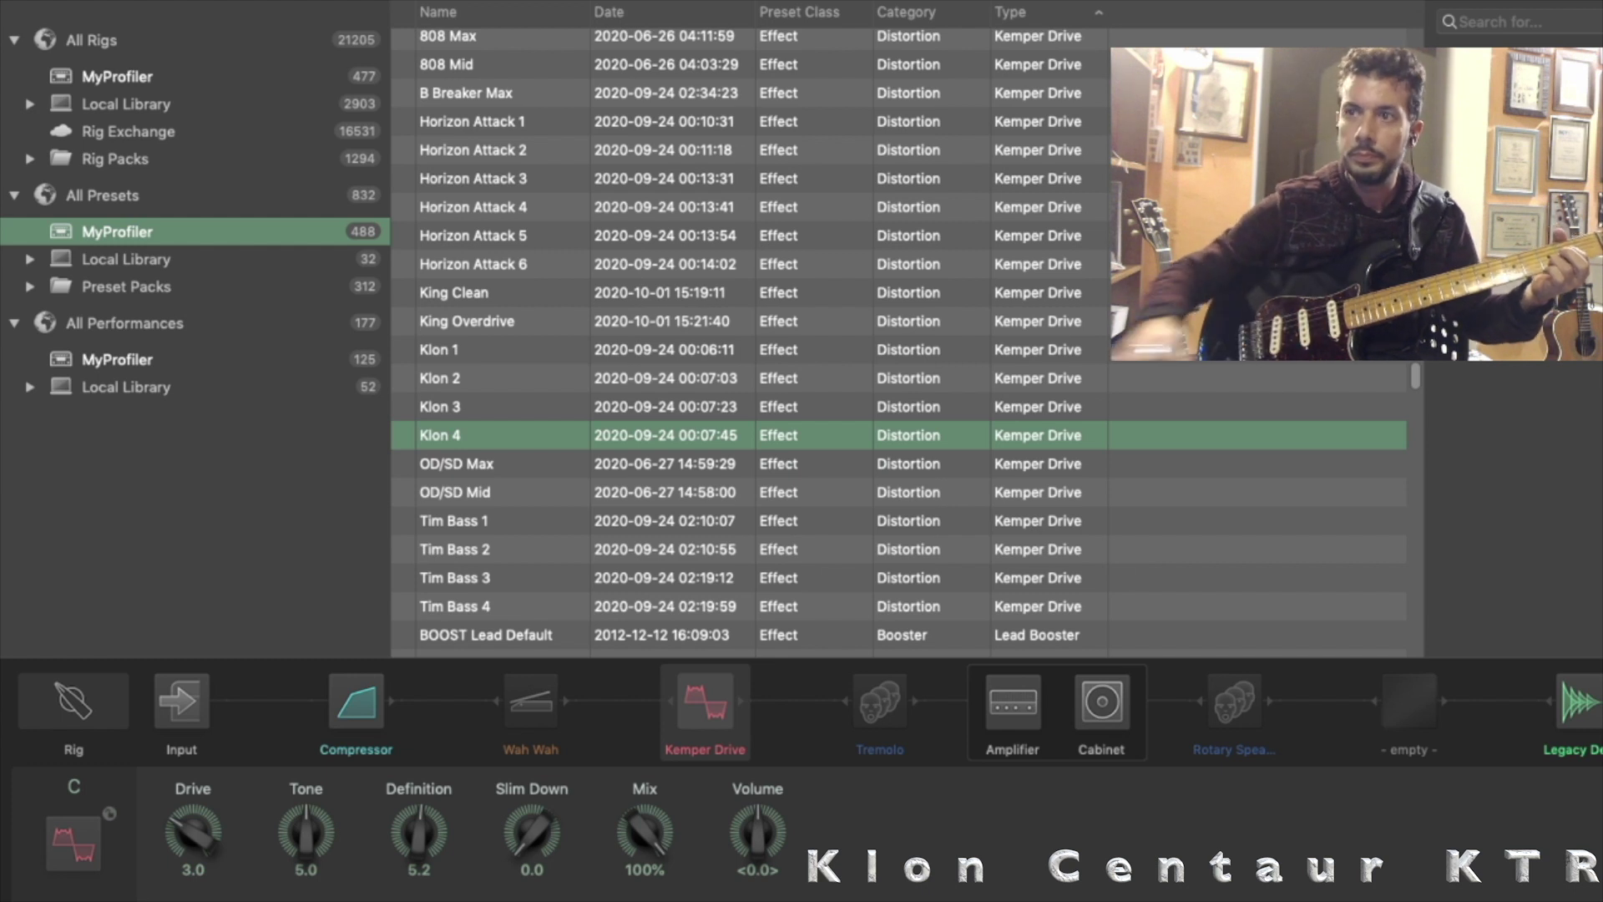
Audition the OD/SD Max and OD/SD Mid presets in the Kemper Drive slot
scroll(899, 342, down, 2)
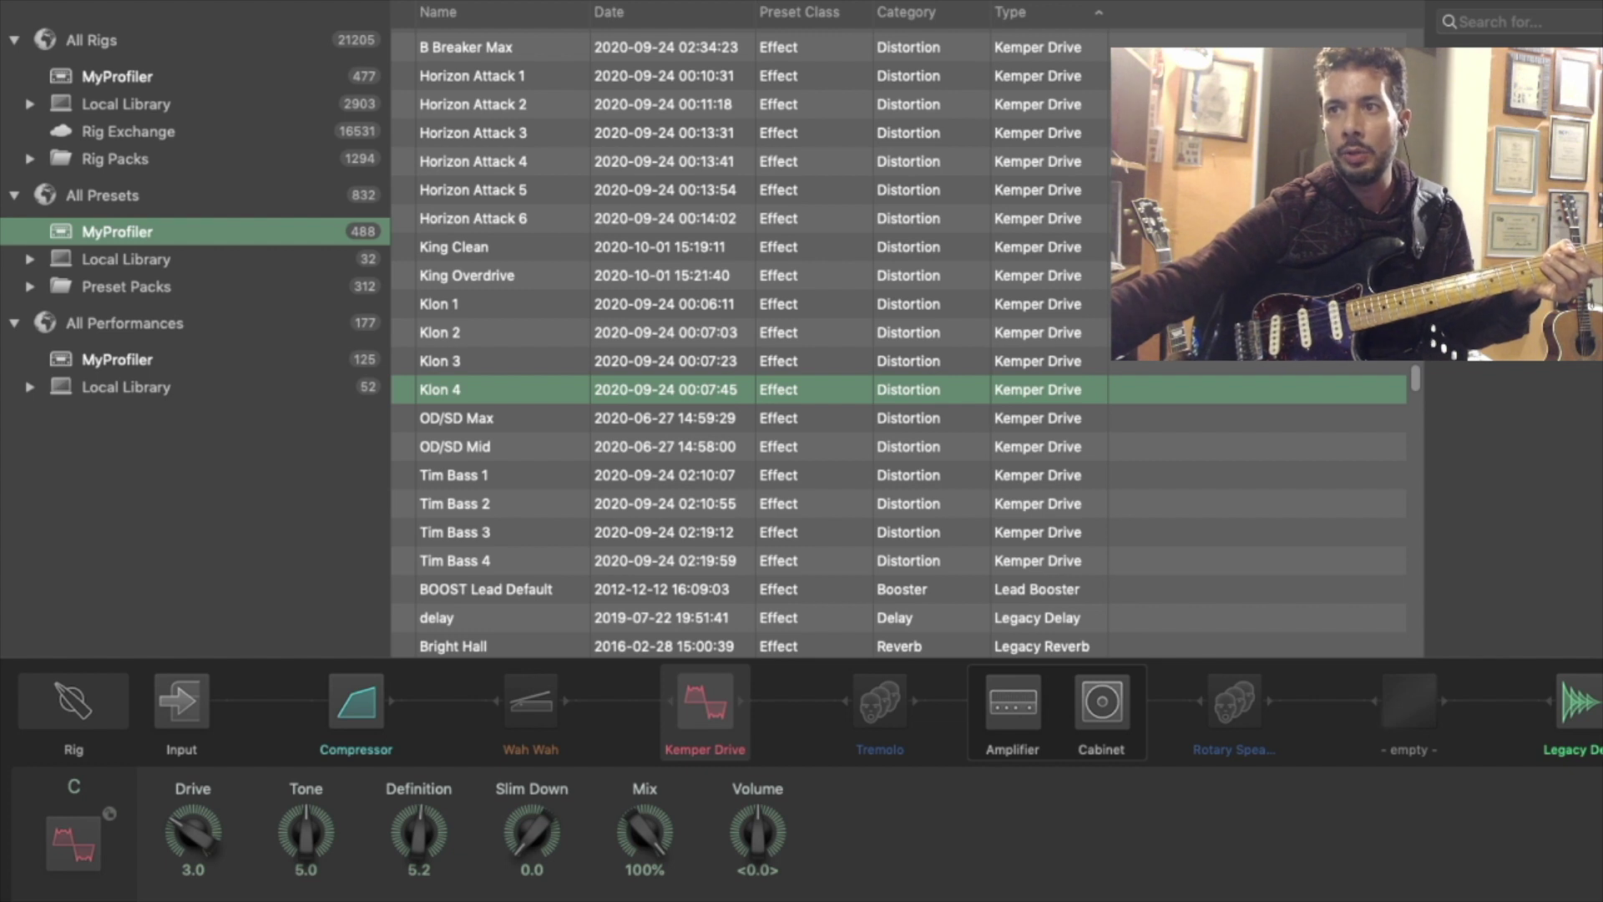
click(457, 418)
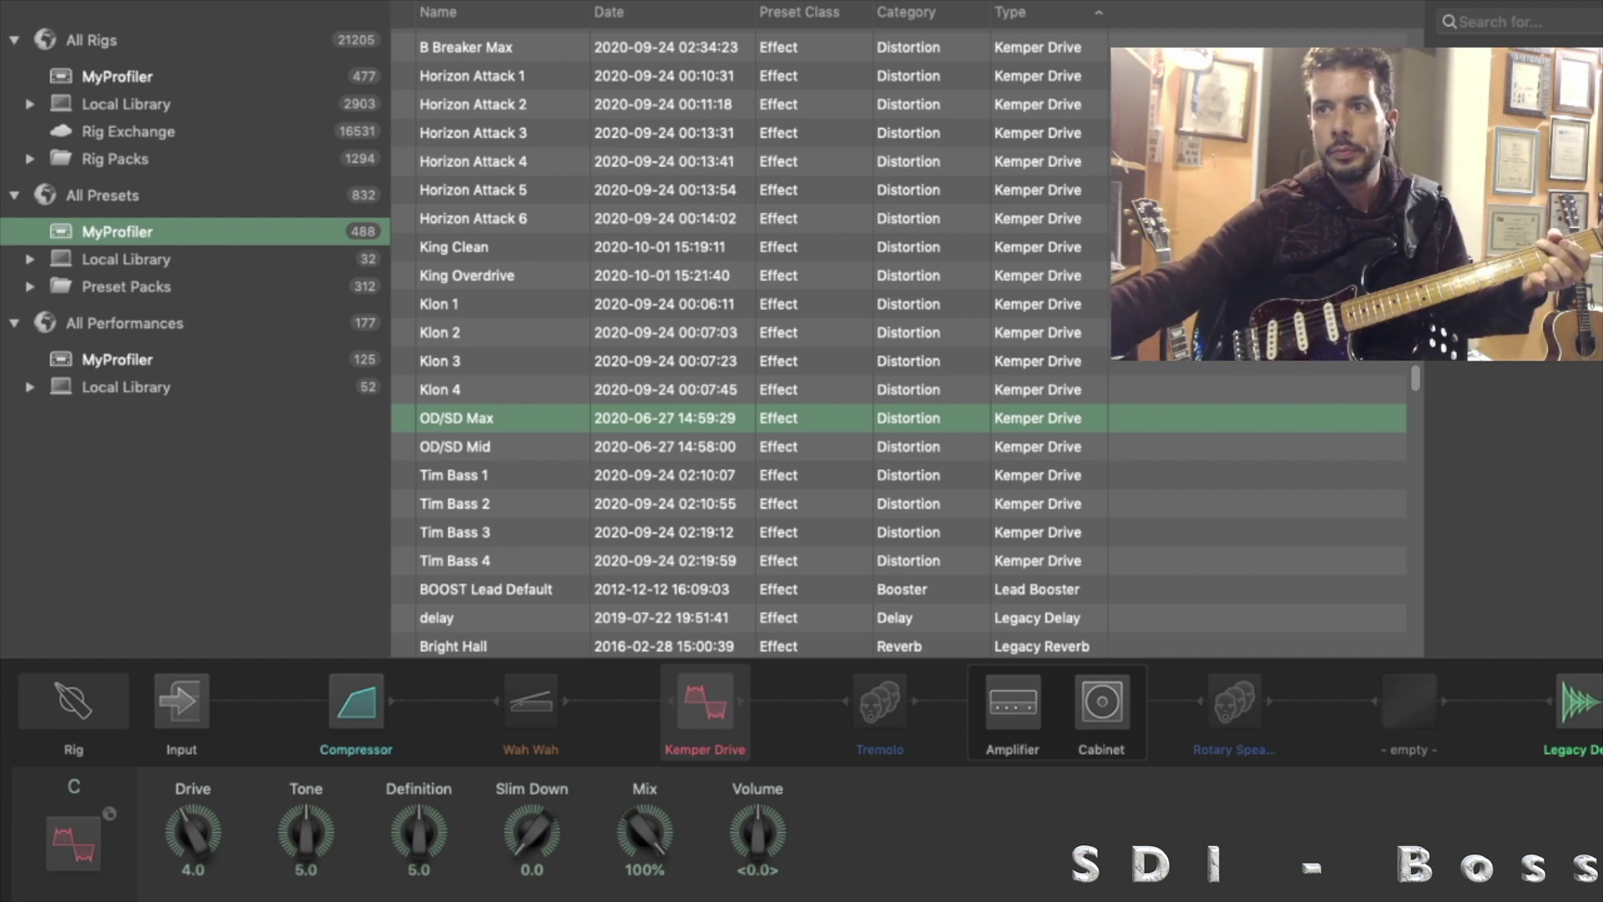
click(456, 446)
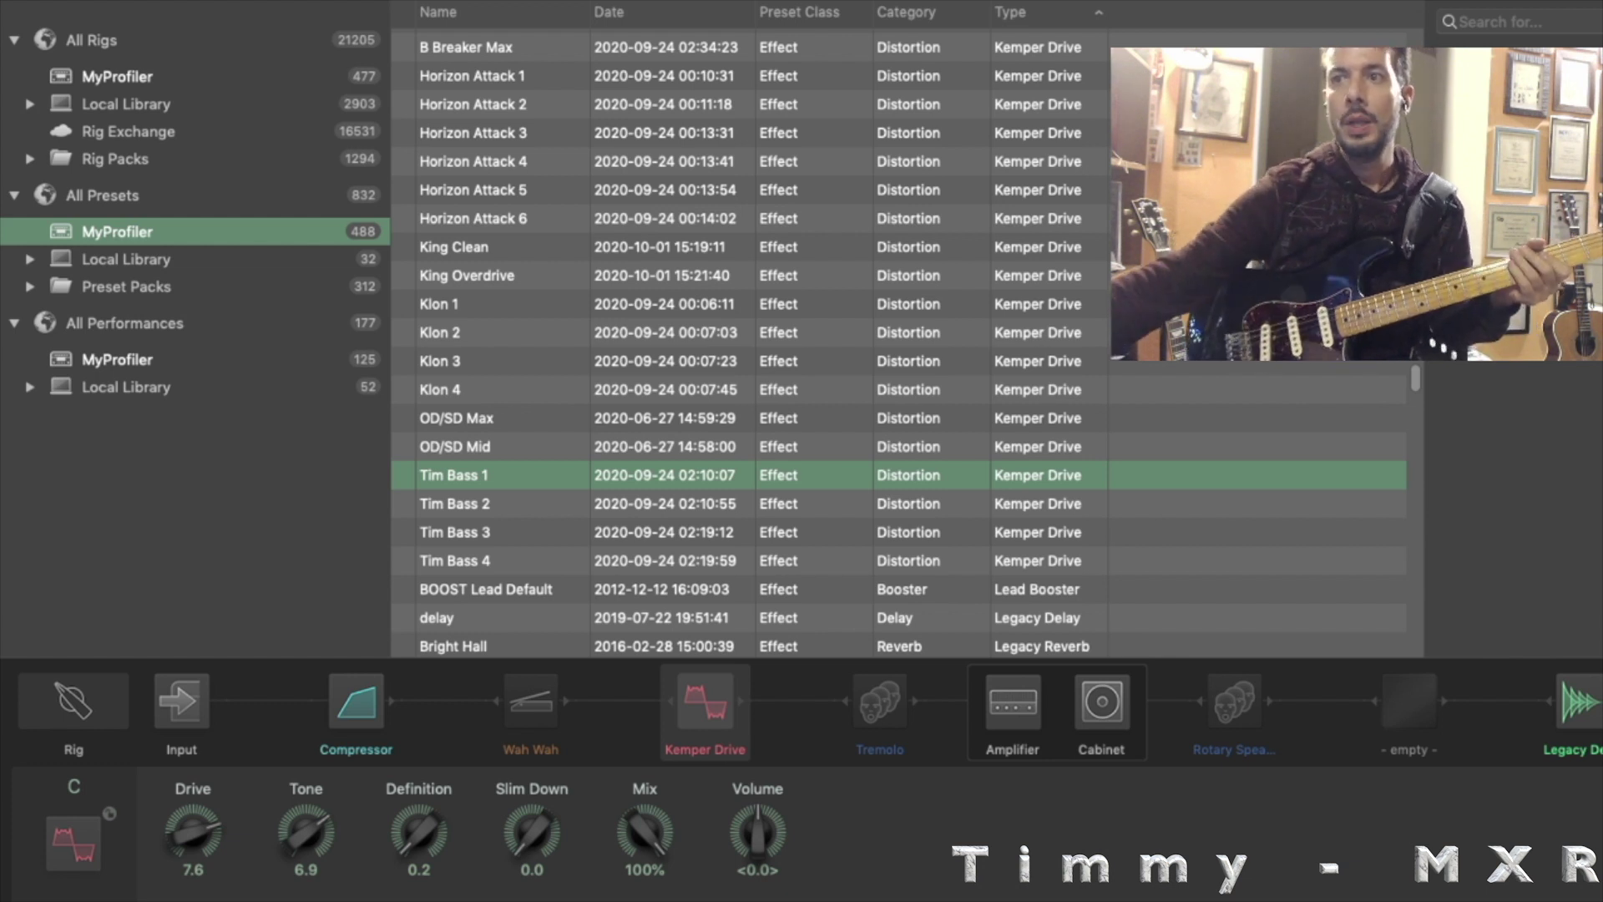
Compare the Tim Bass 2, 3 and 4 presets twice in the Kemper Drive slot and end on Tim Bass 1
click(455, 503)
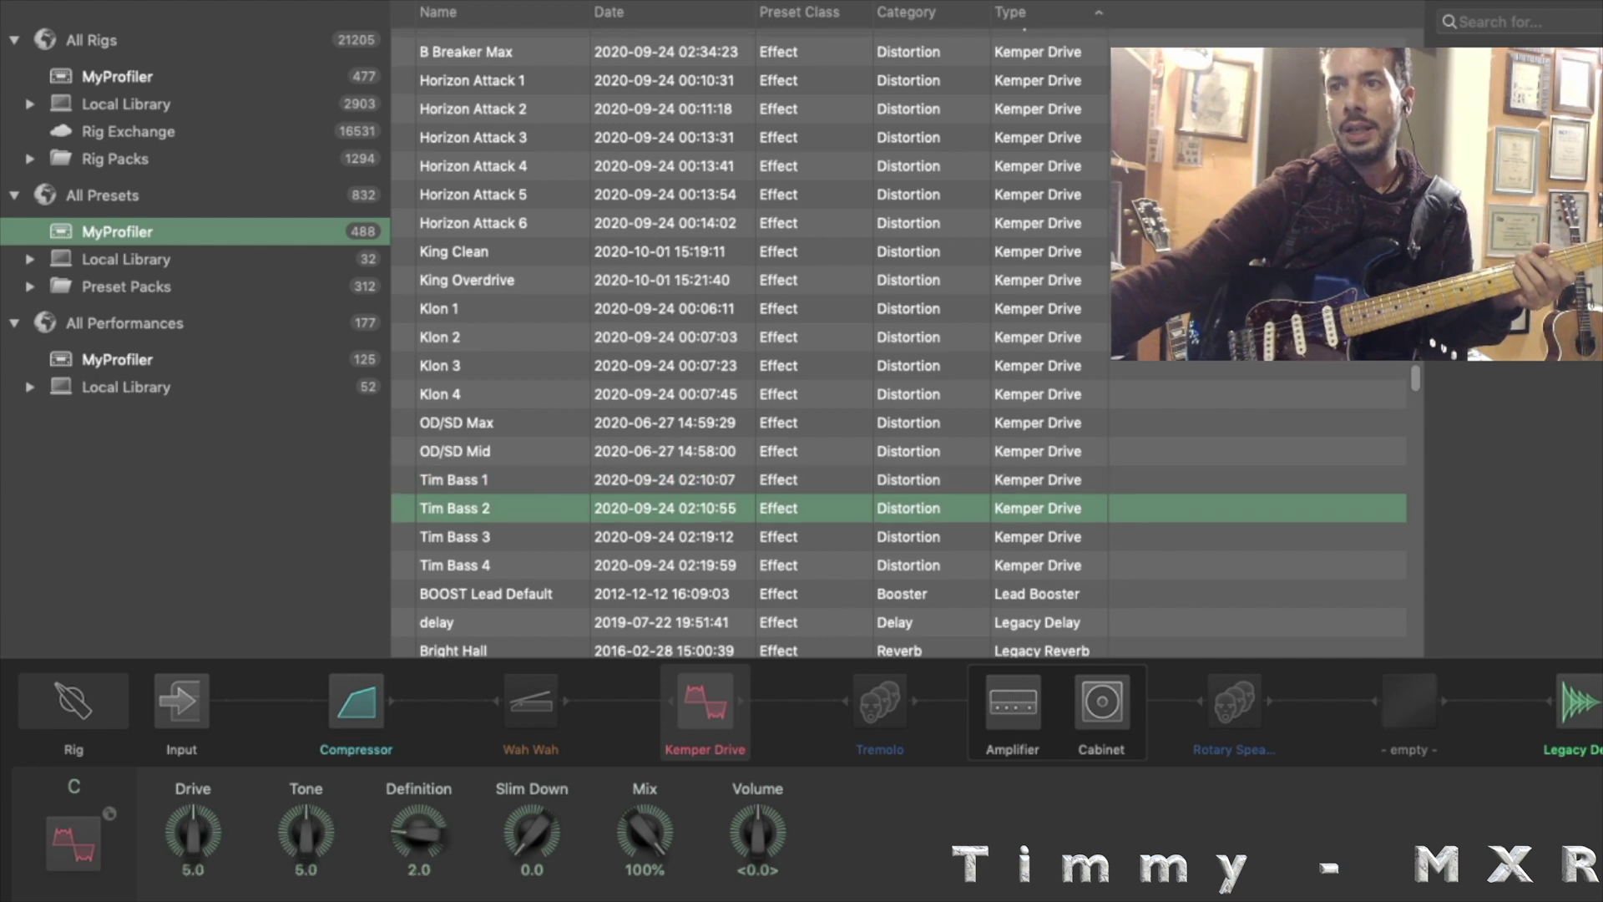
click(456, 536)
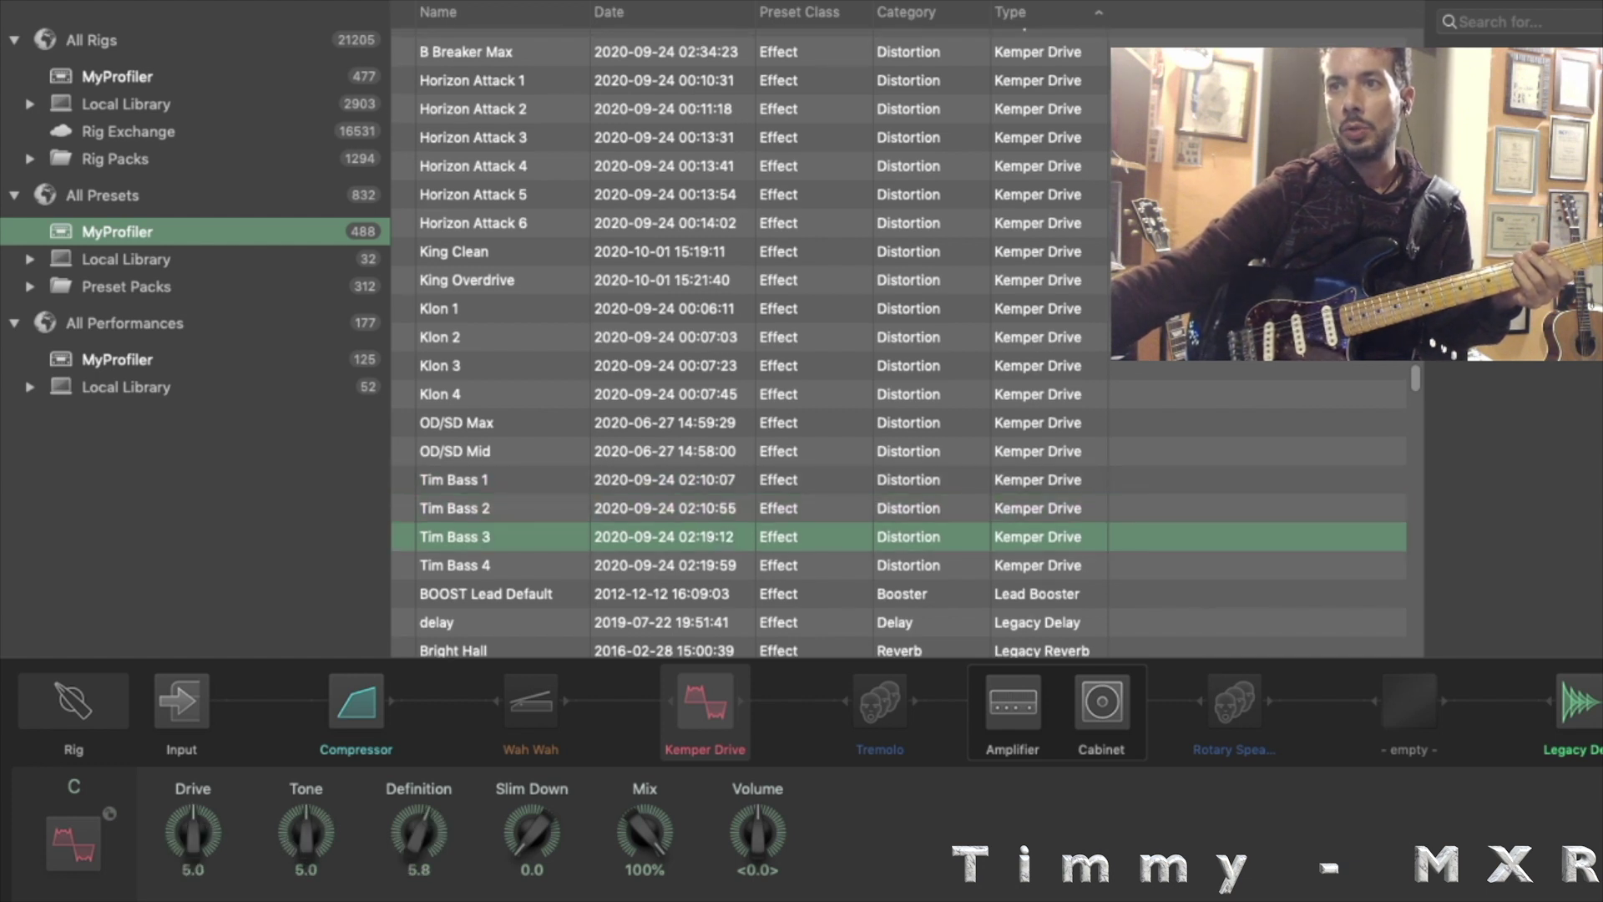
click(455, 565)
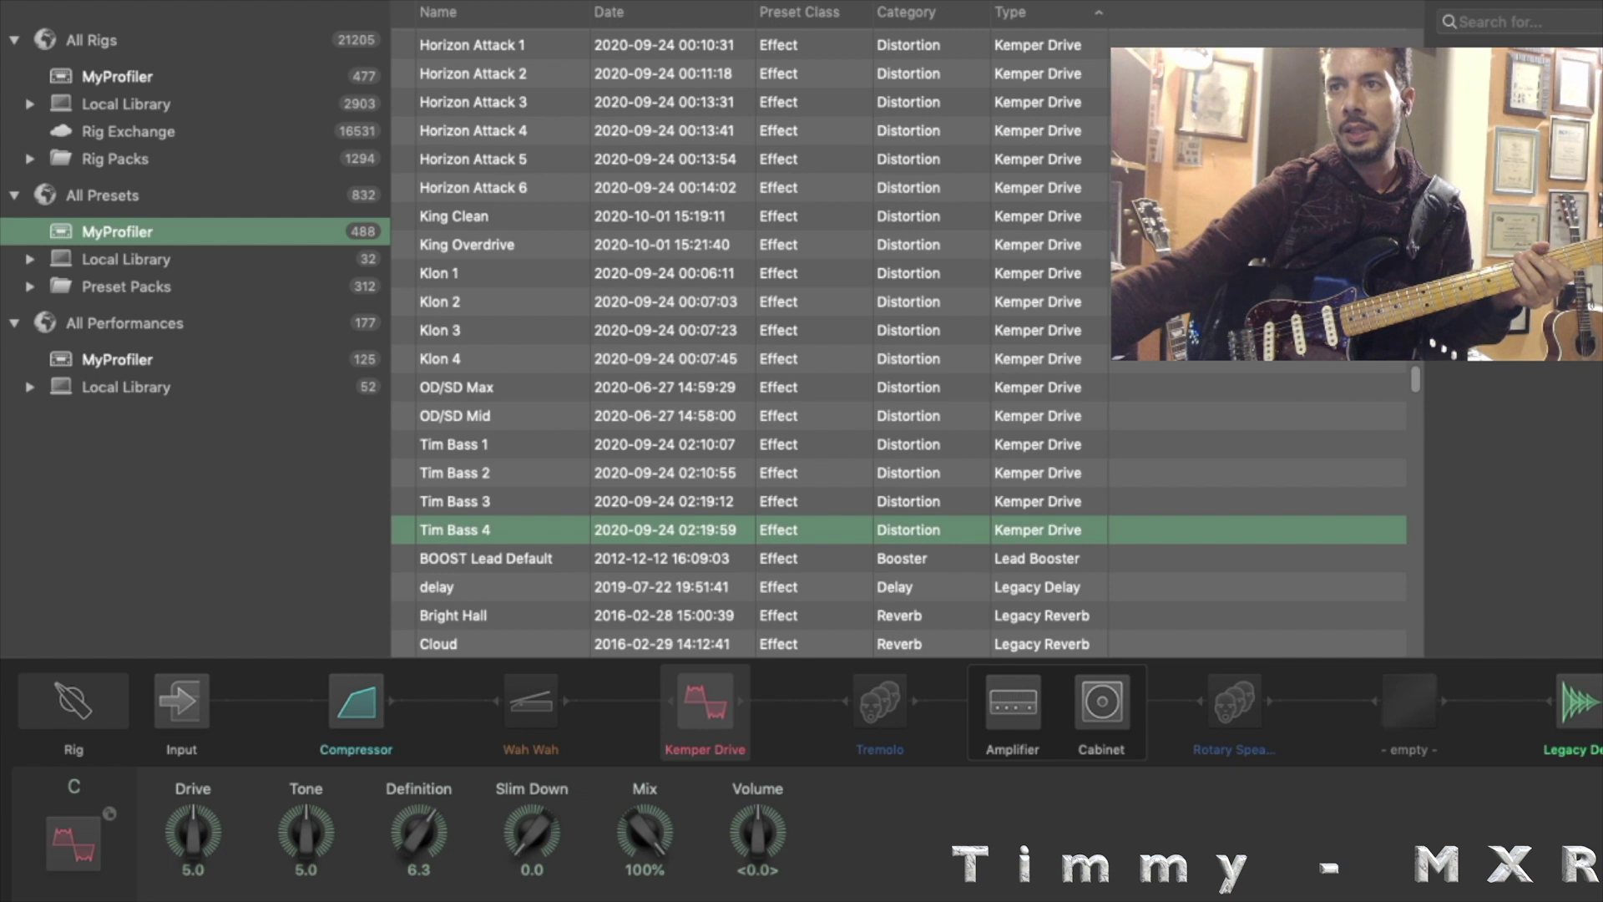
click(455, 472)
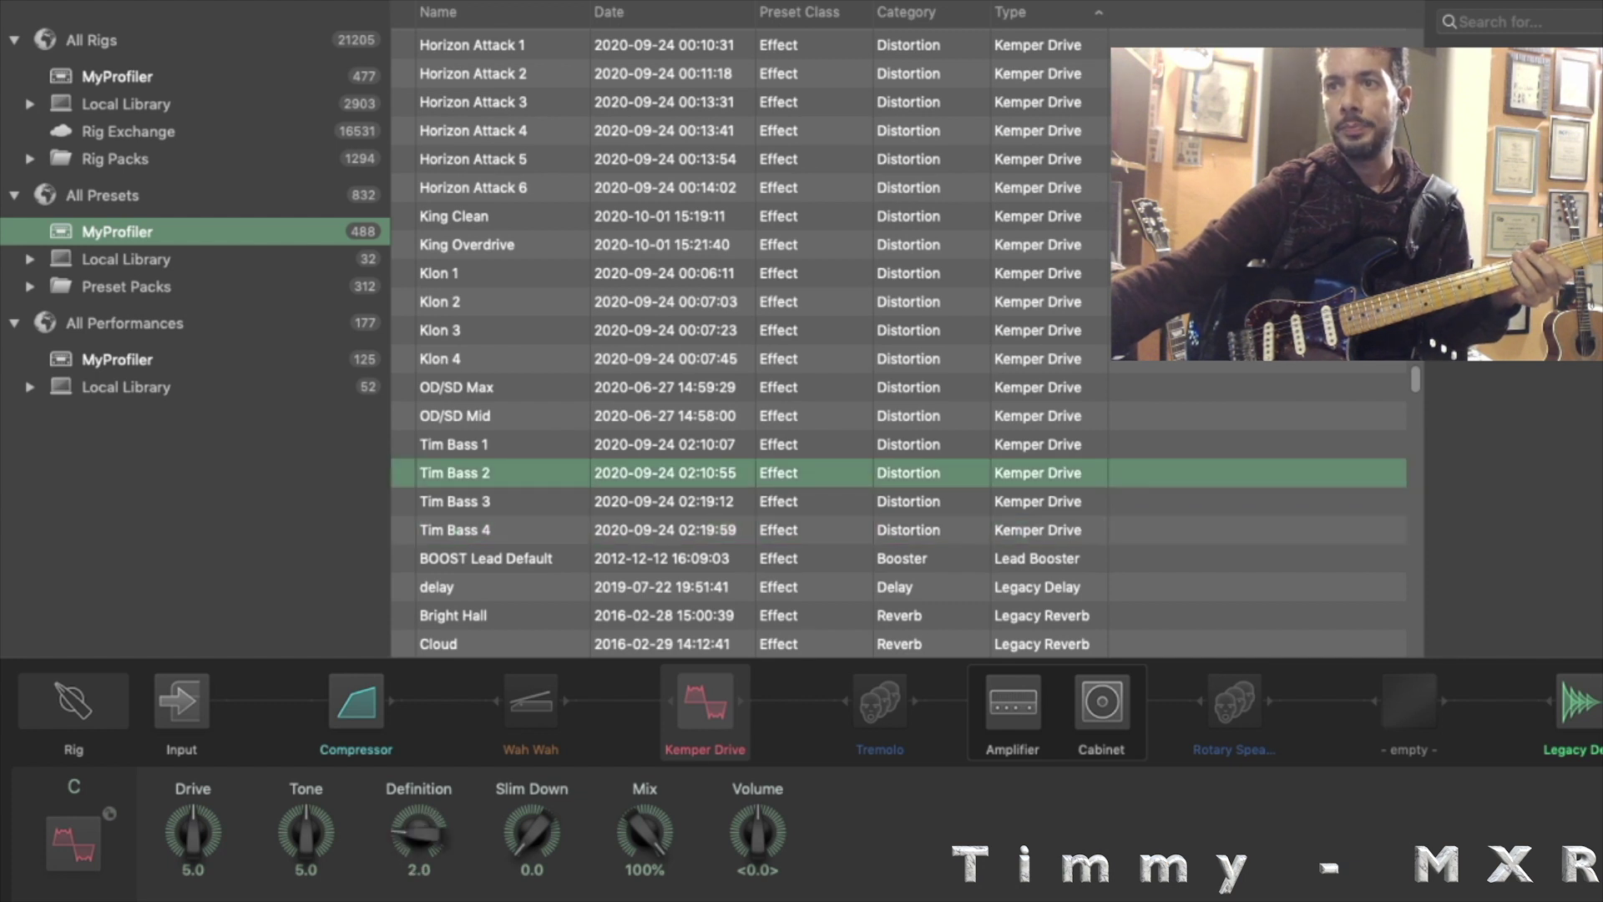
click(455, 501)
click(455, 529)
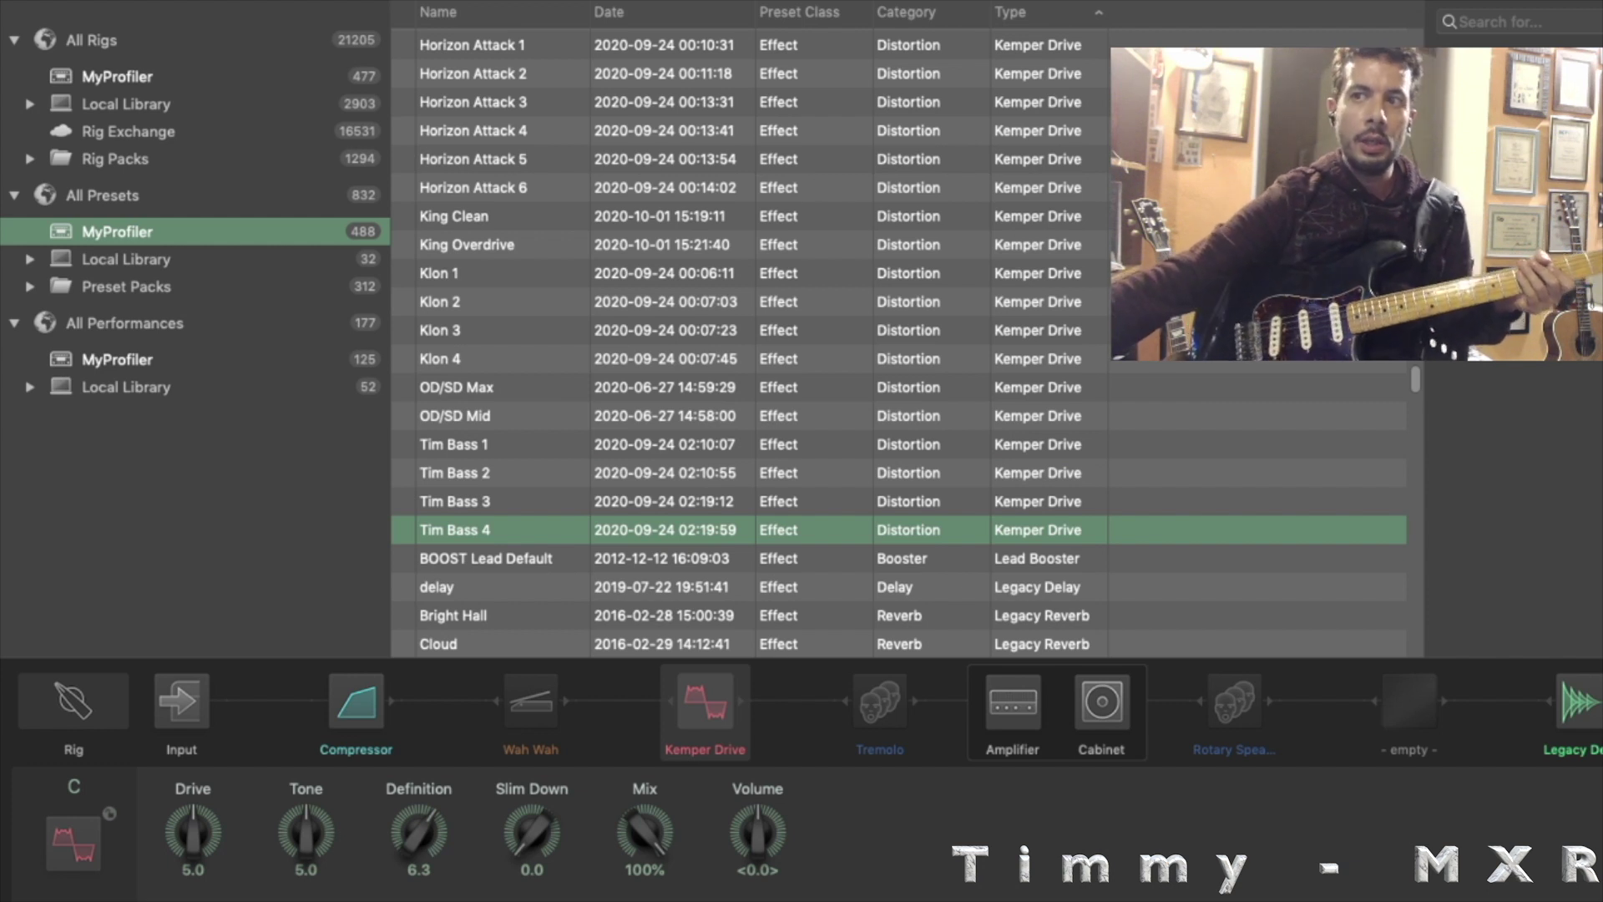
click(455, 444)
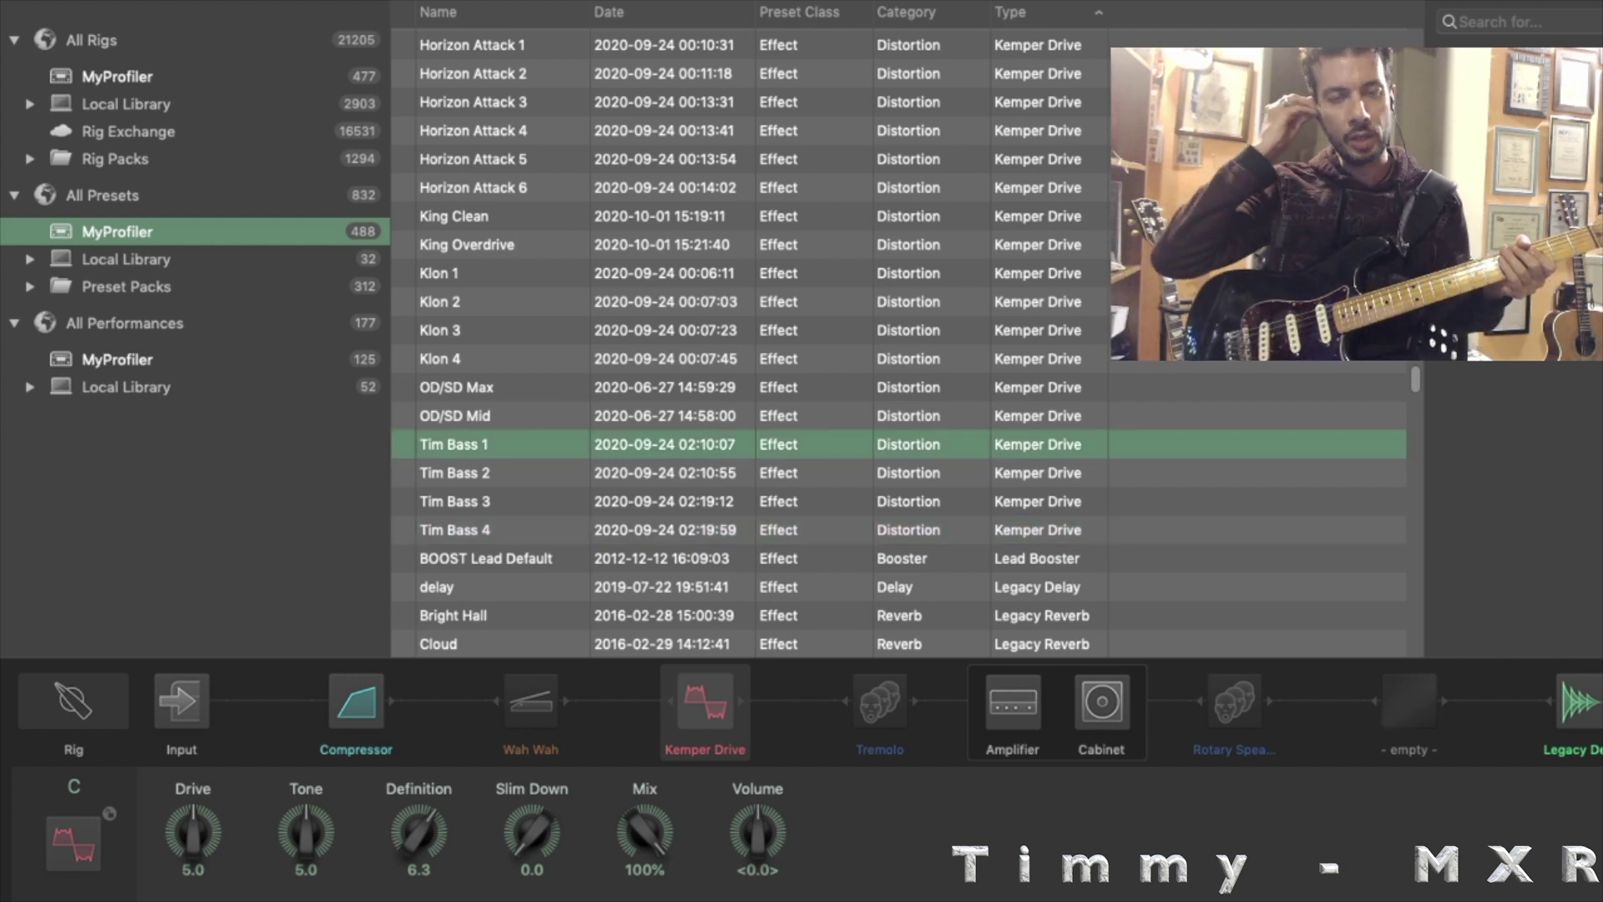